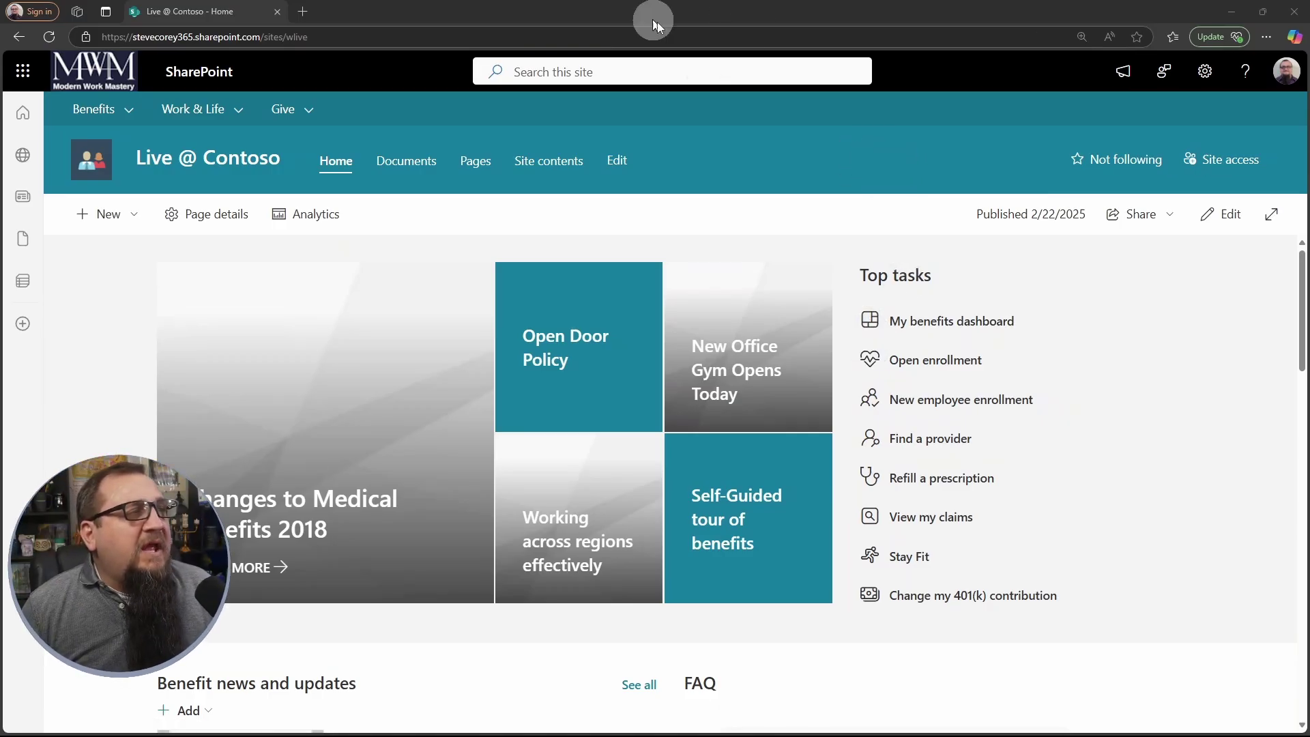
Step: Open the Live @ Contoso home page for editing and check which co-author has it open
left_click(869, 162)
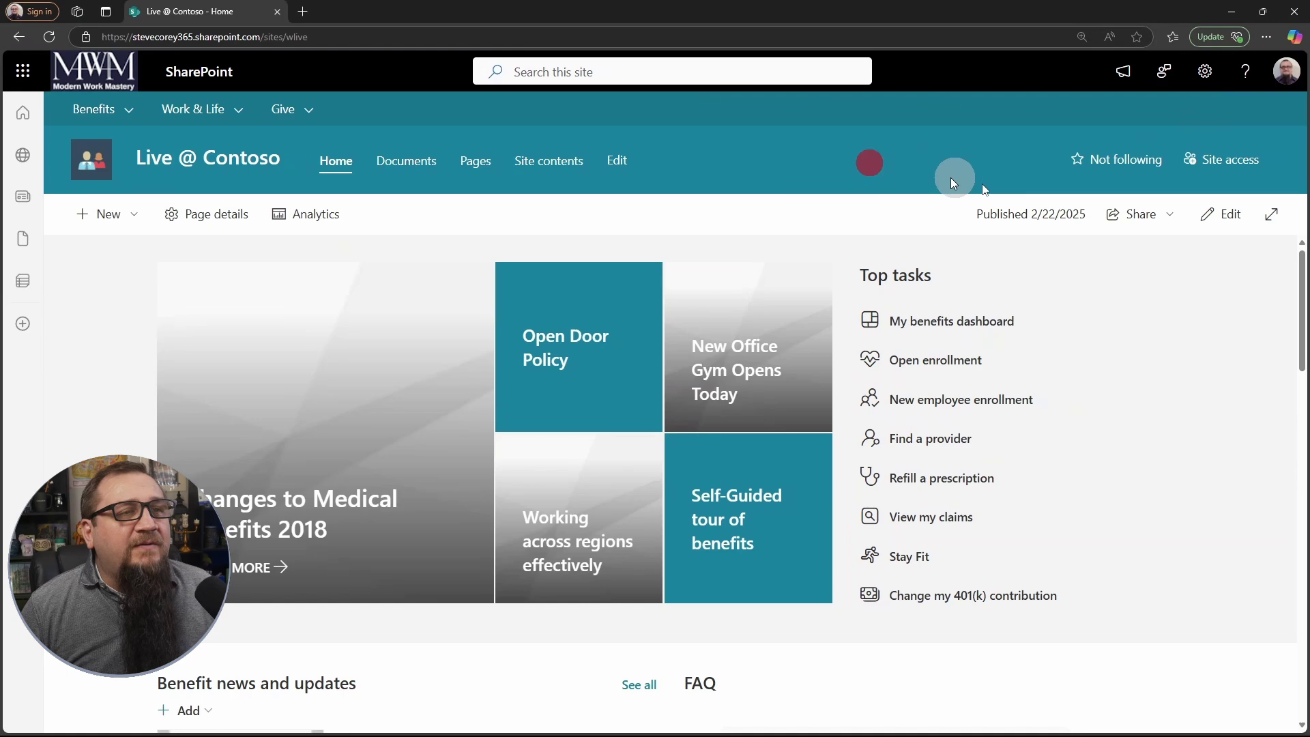
left_click(1239, 213)
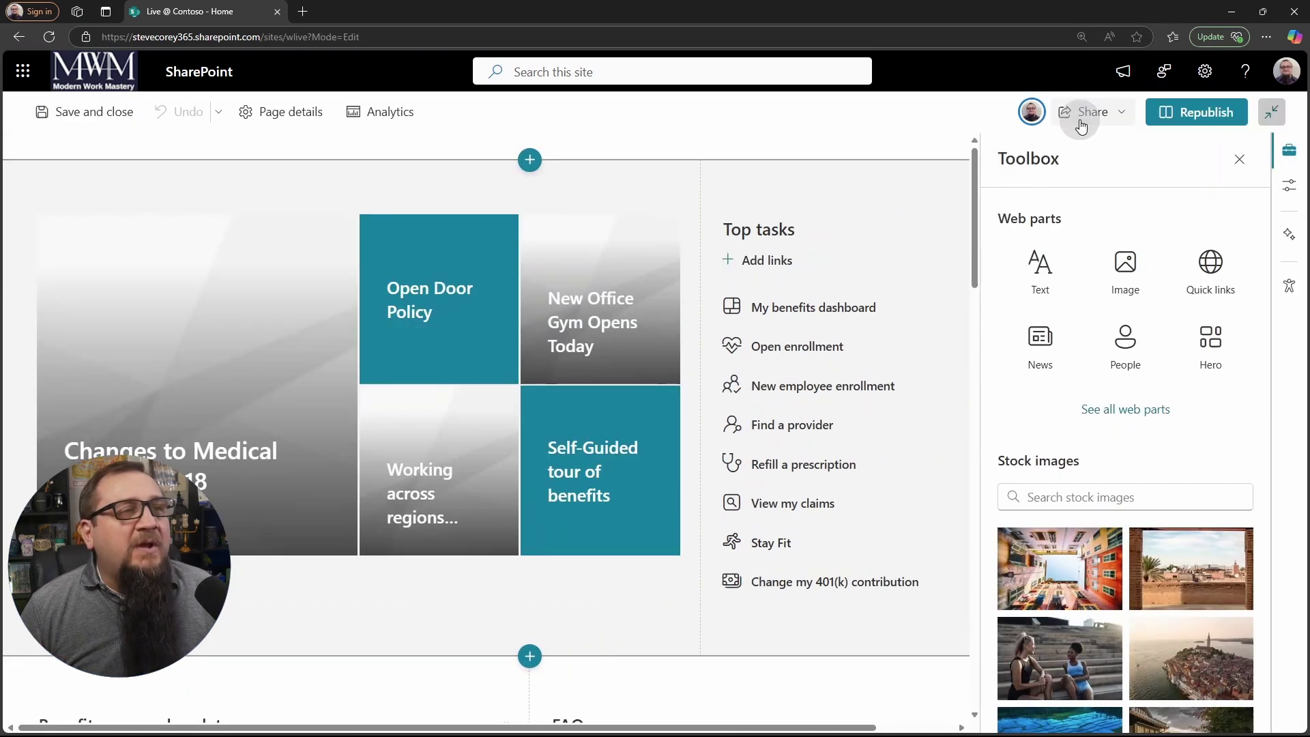
mouse_move(1041, 122)
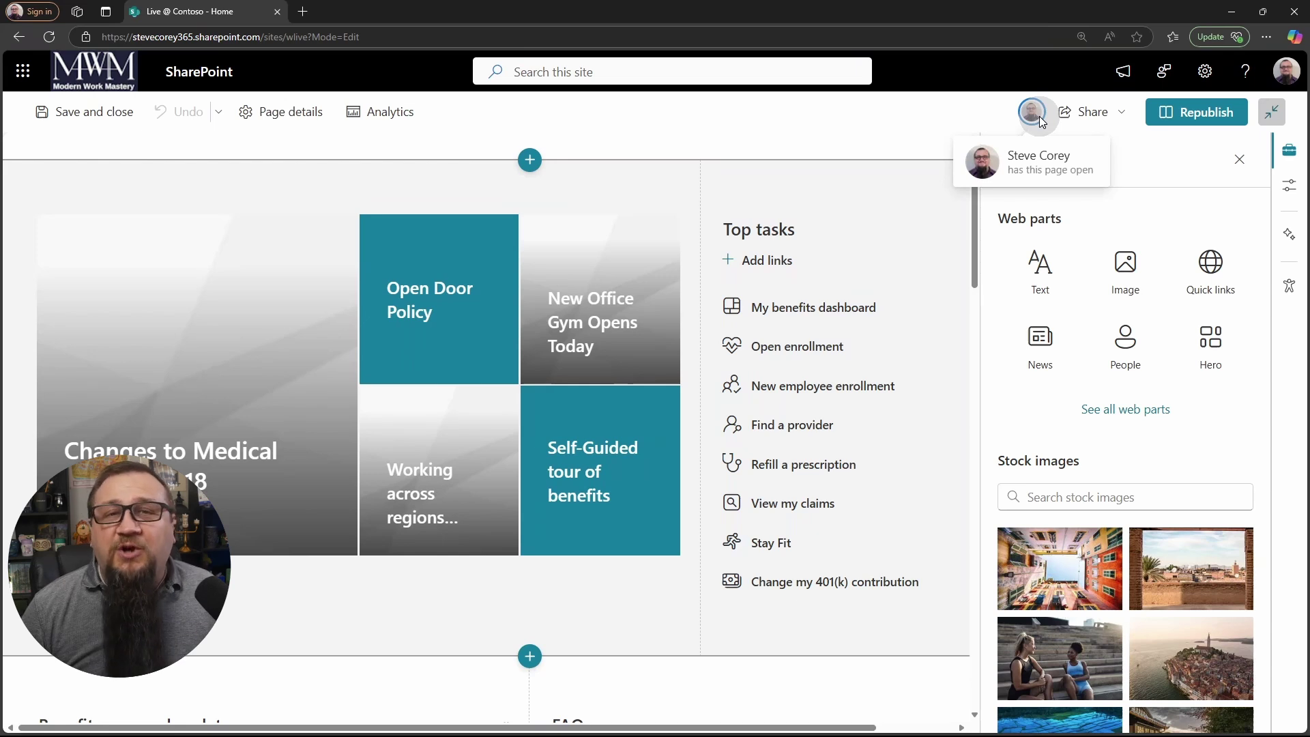
Step: Bring the second user's InPrivate window forward and confirm which account is signed in
double_click(852, 7)
double_click(1193, 54)
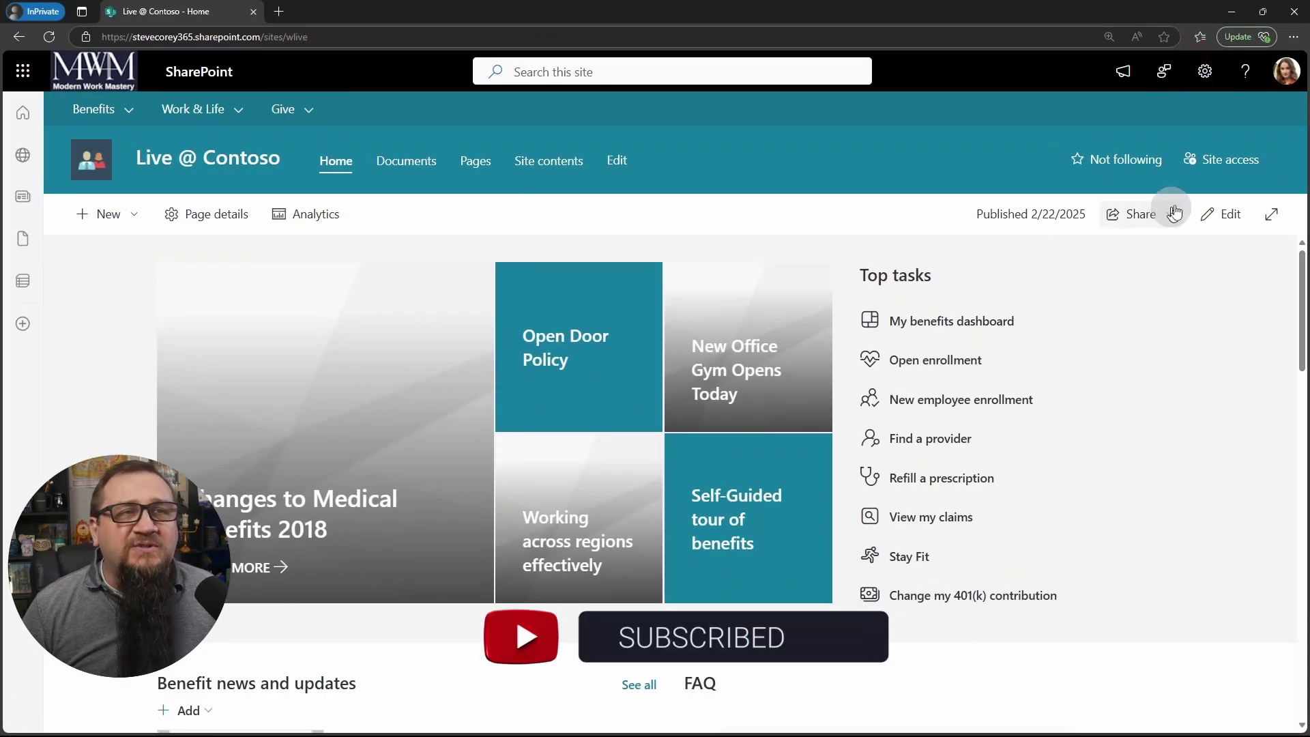
left_click(1273, 72)
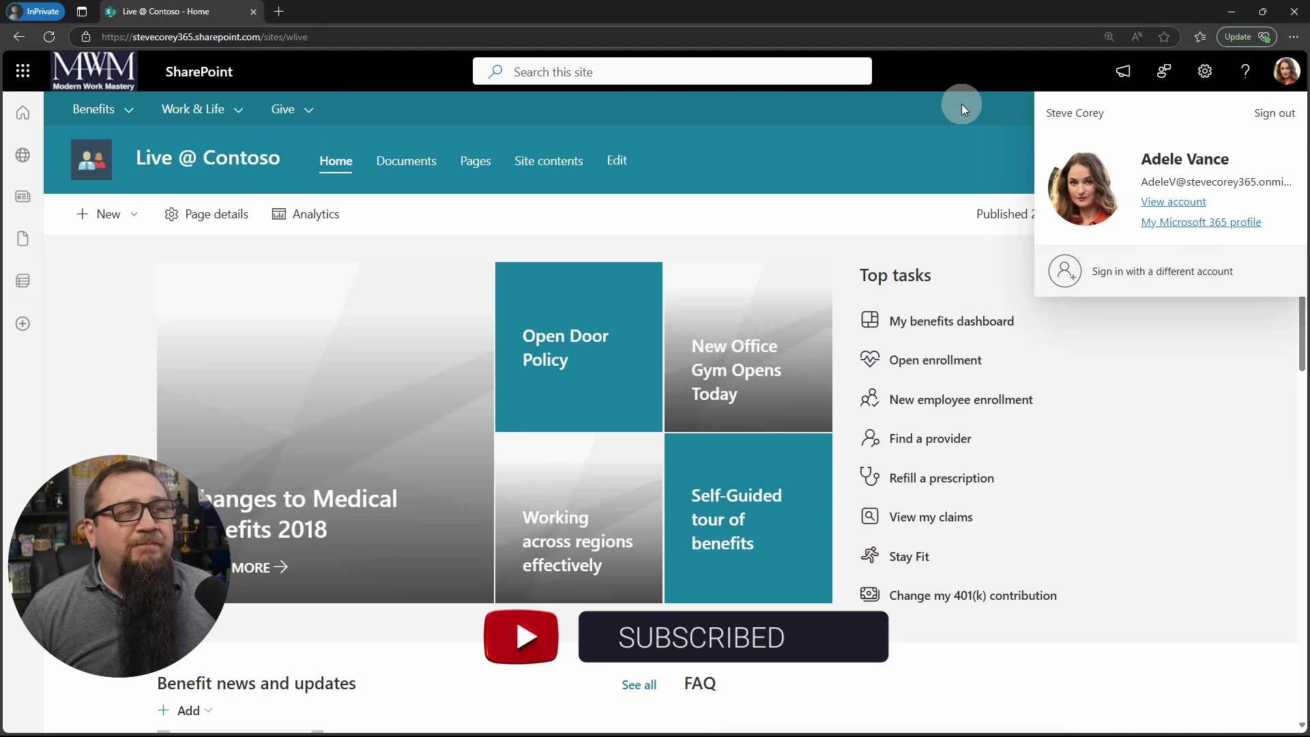
left_click(1059, 87)
Step: Edit the home page as the second user, dismissing the co-authoring and auto-save notices
left_click(1204, 212)
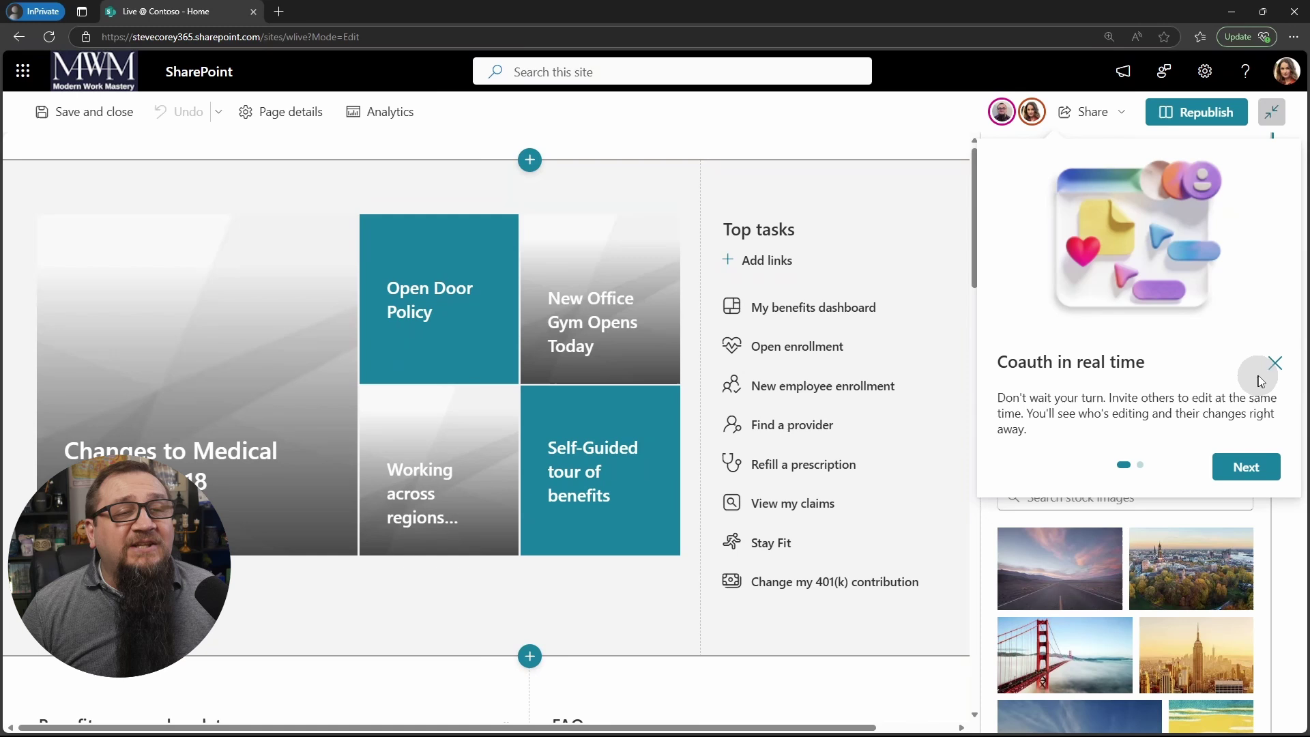
left_click(1265, 470)
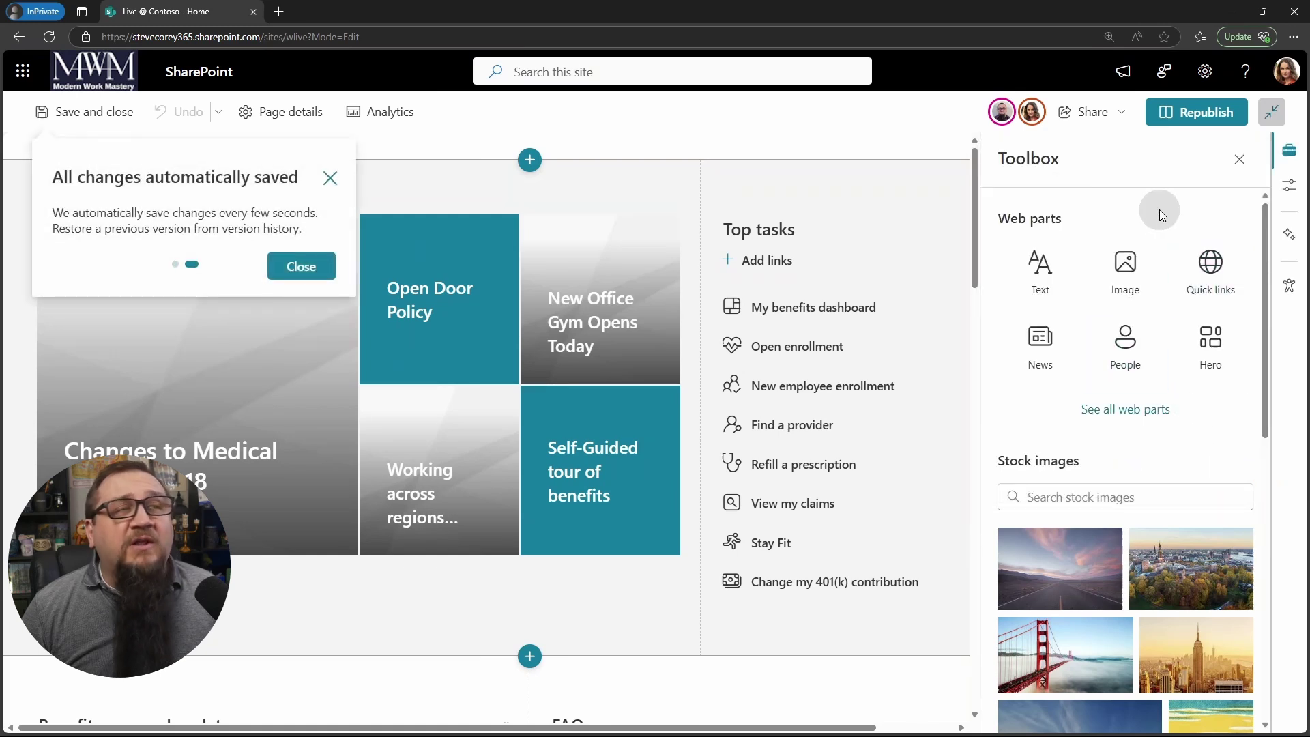
left_click(336, 377)
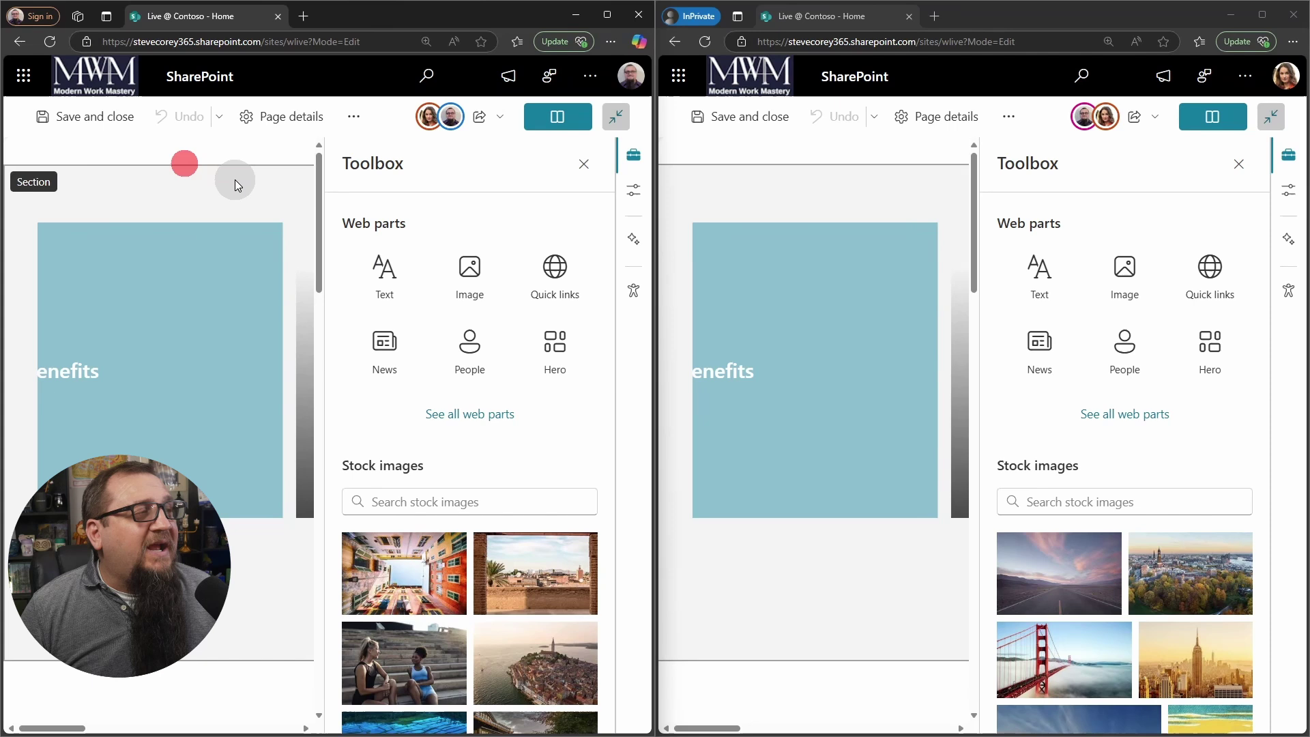
Step: Select the top section of the left page and show its section layout choices
scroll(240, 179, "right", 3)
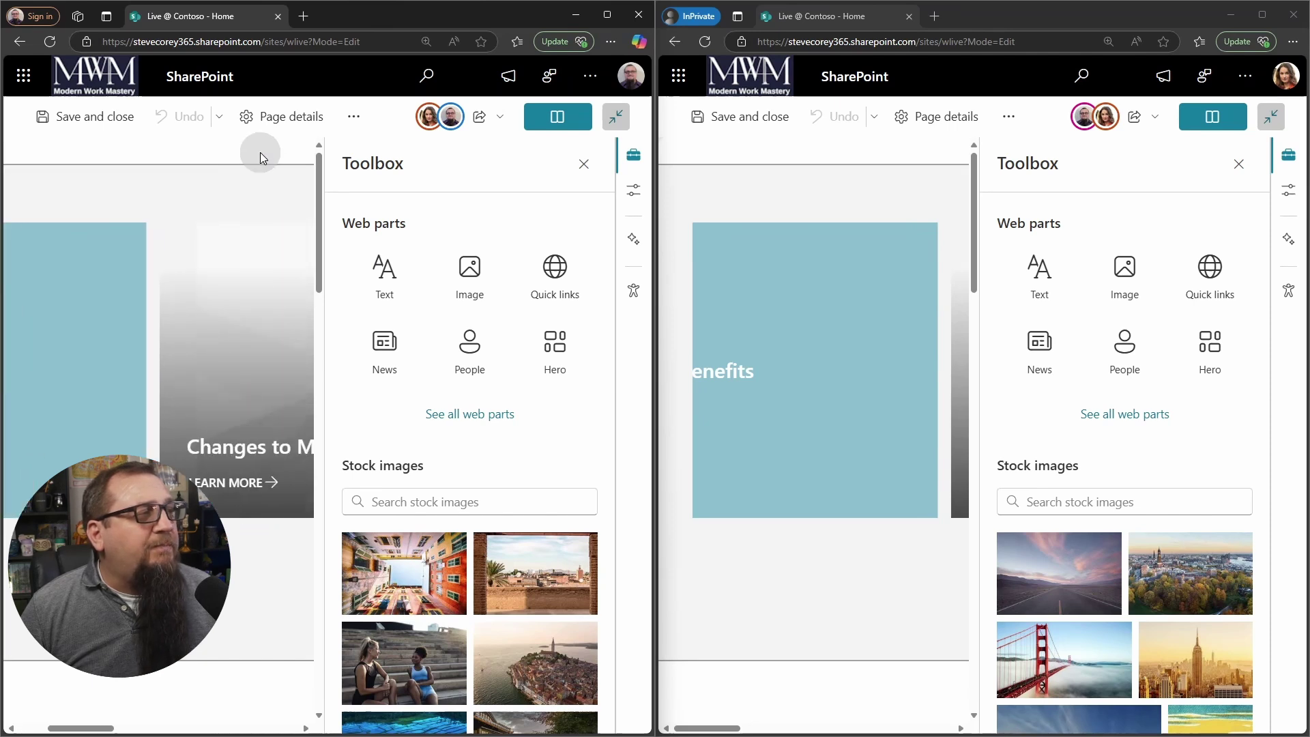
left_click(259, 177)
scroll(228, 166, "right", 3)
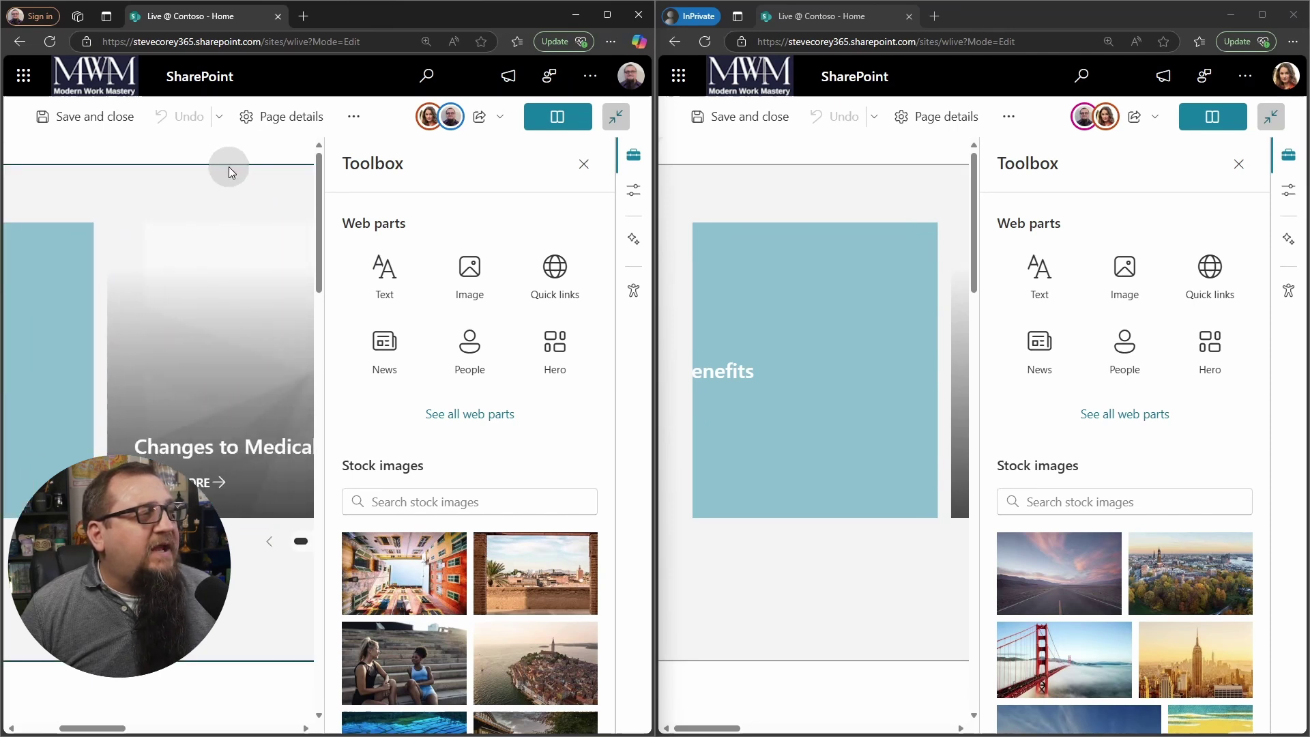
left_click(198, 170)
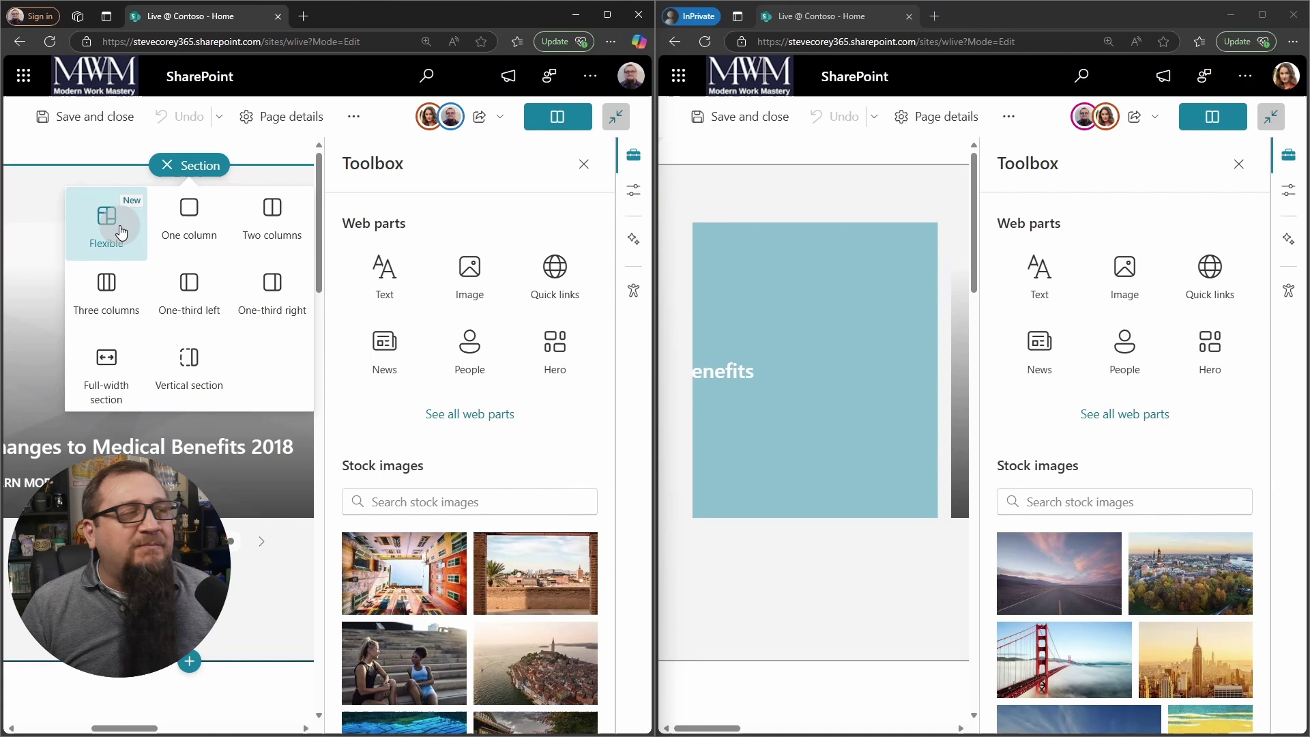
Step: Insert a Flexible section at the top and drop a Text web part into it
left_click(120, 229)
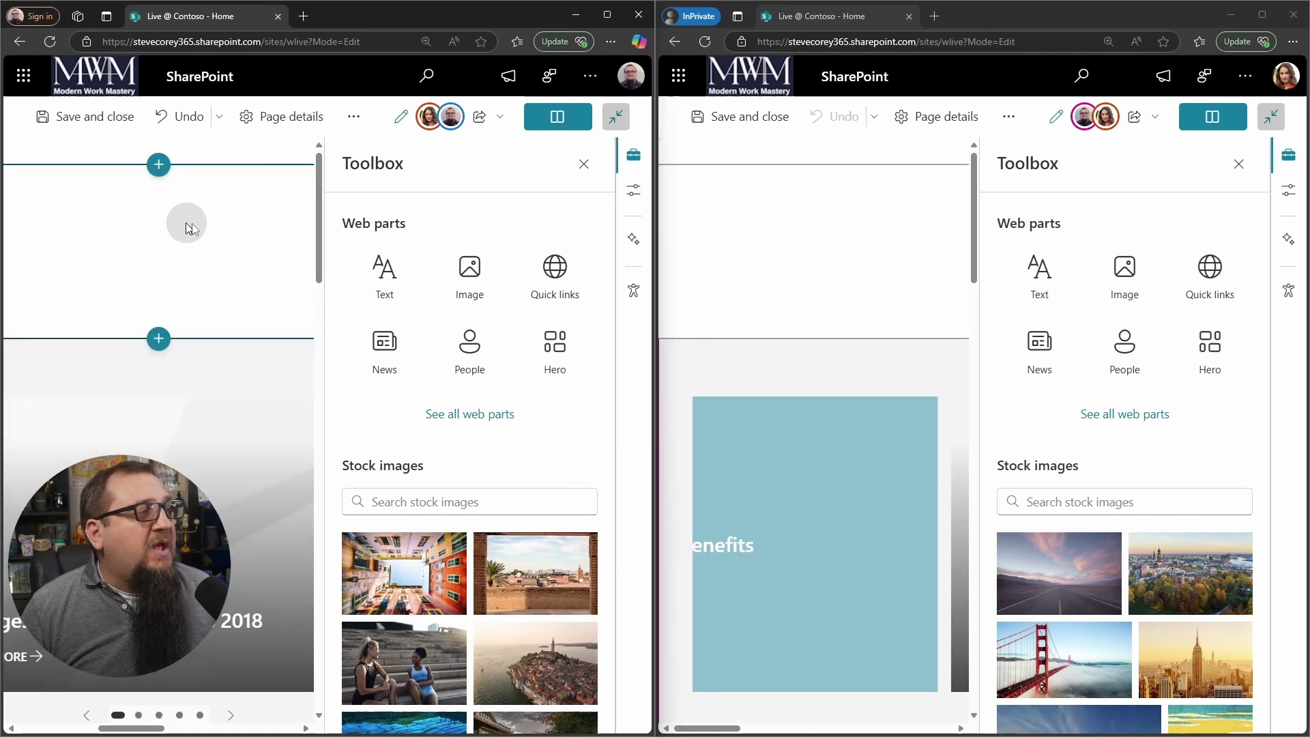
left_click_drag(416, 275, 167, 280)
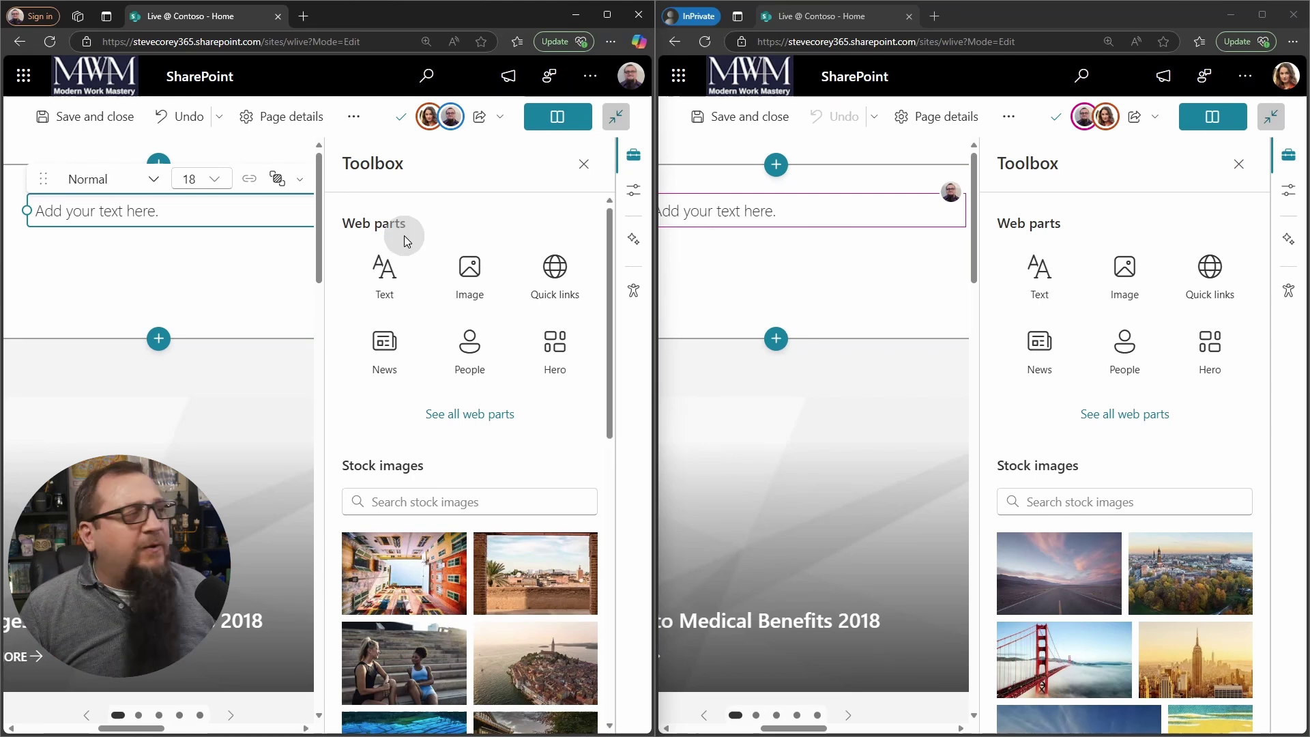
Step: Type 'Here is some tex' into the new text web part
left_click(166, 211)
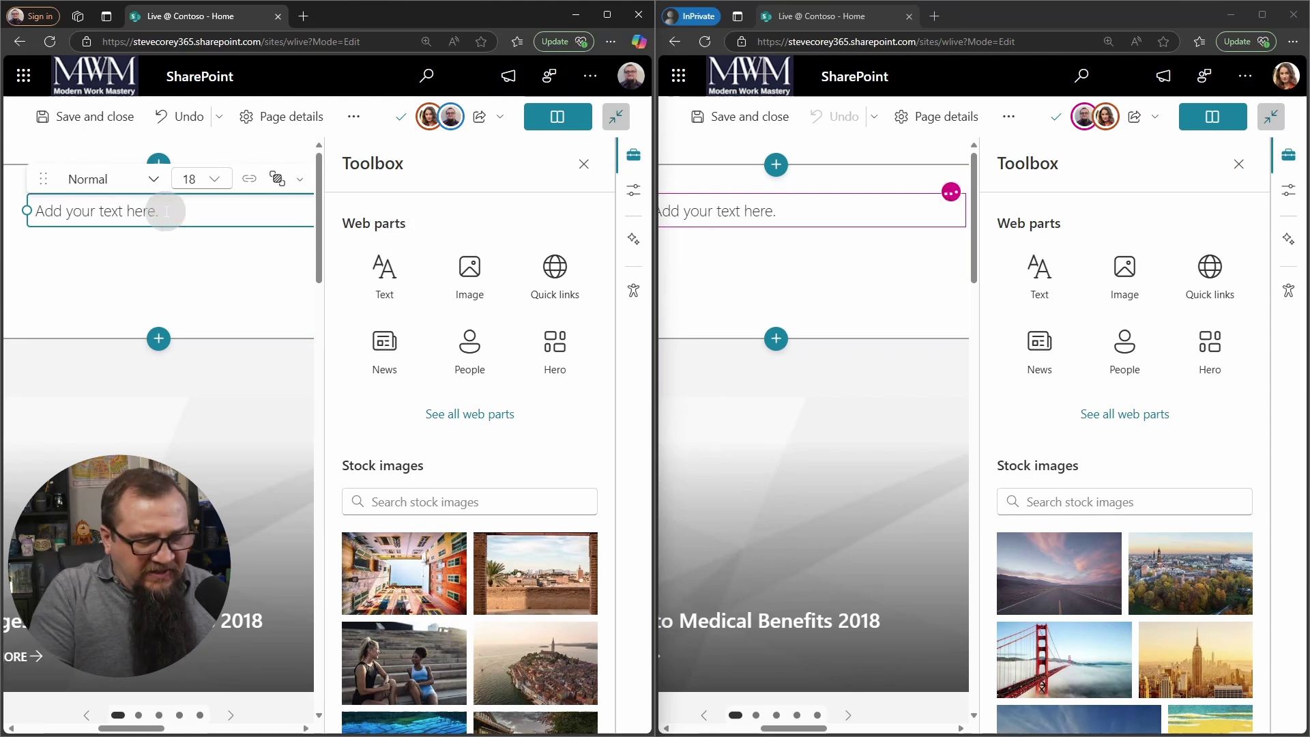
type("Here ")
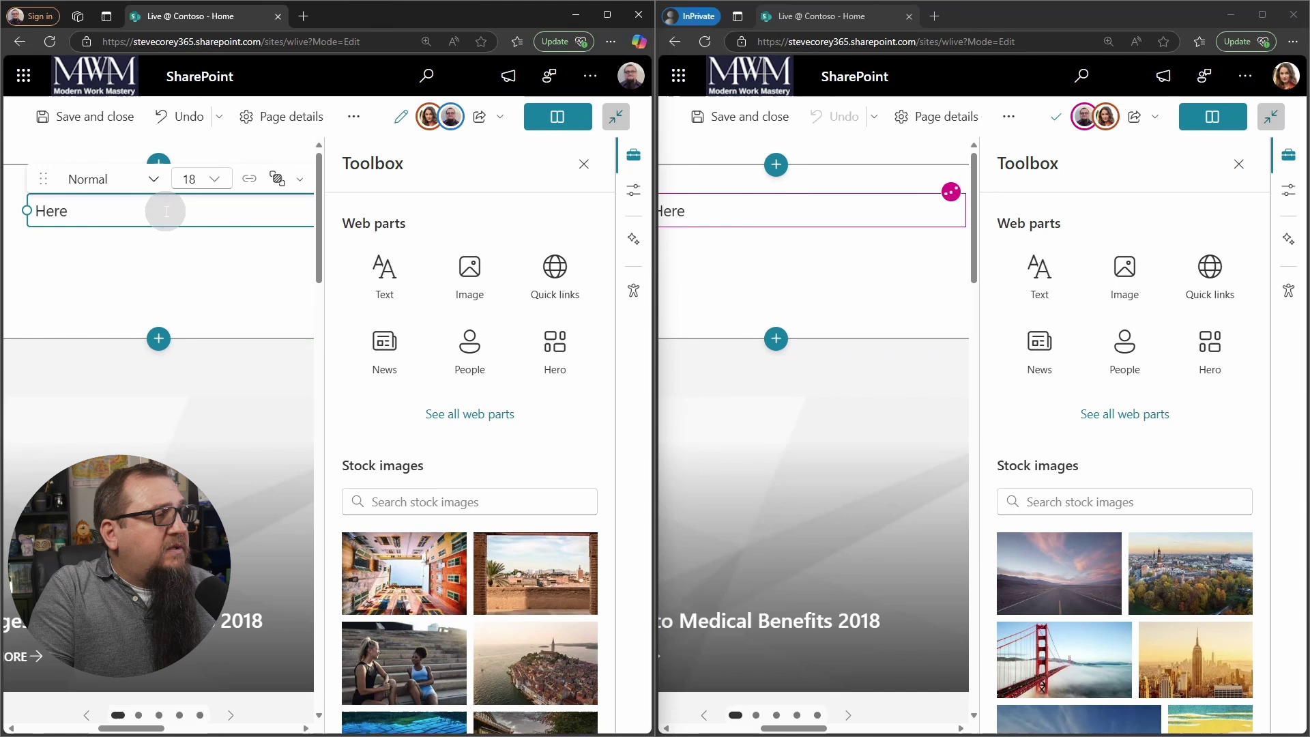
type("is some text")
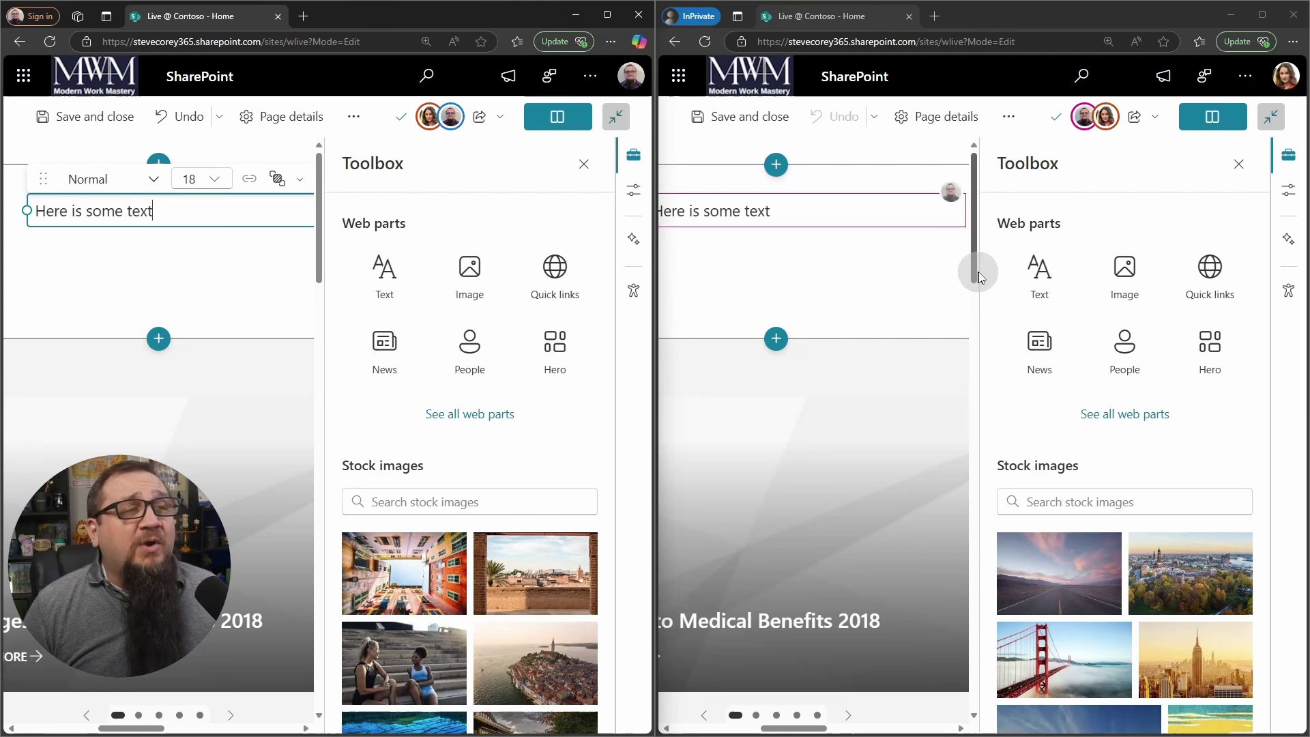
scroll(898, 292, "left", 3)
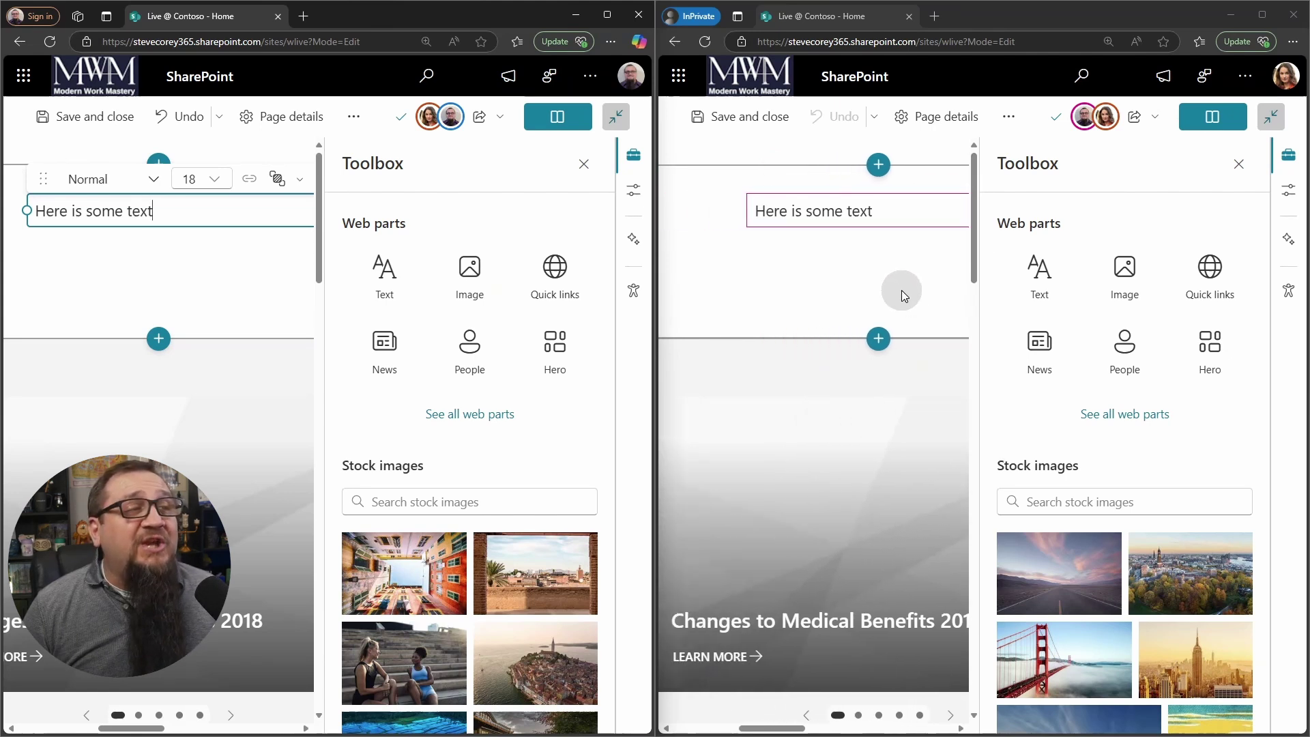
left_click(900, 208)
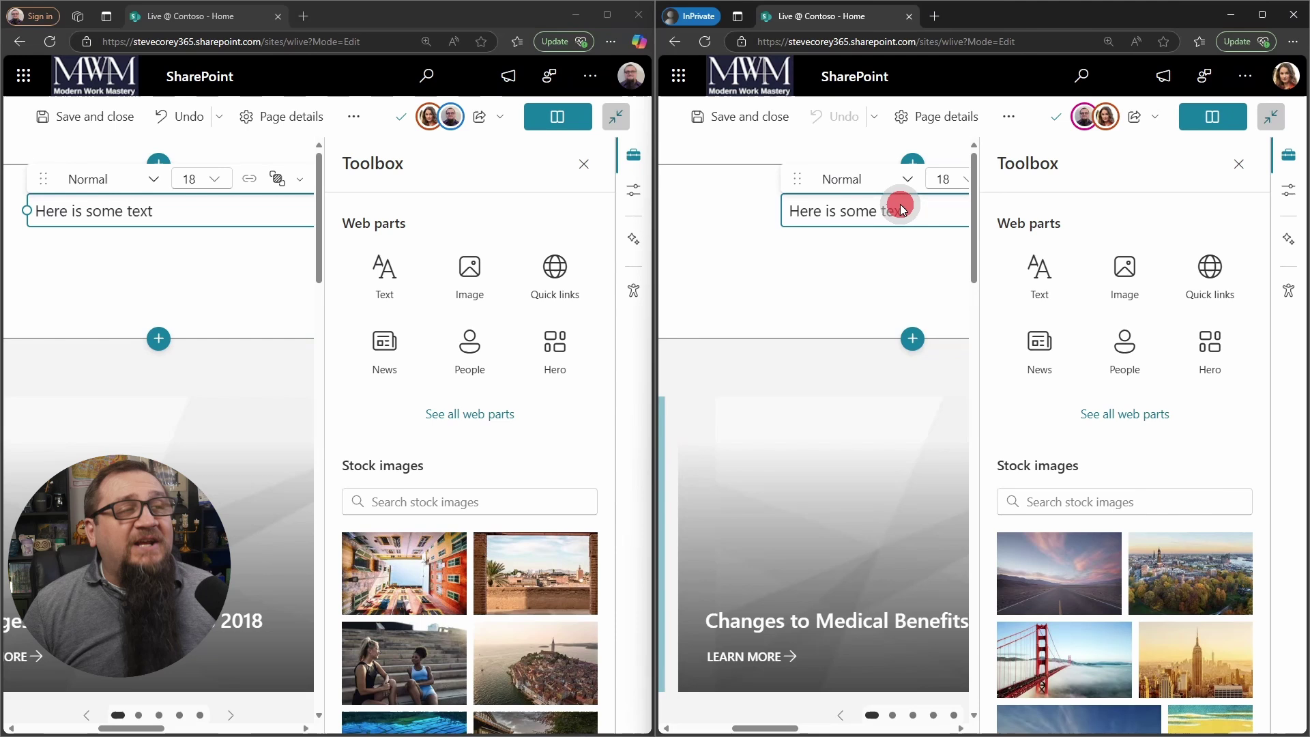
left_click(870, 212)
left_click(889, 210)
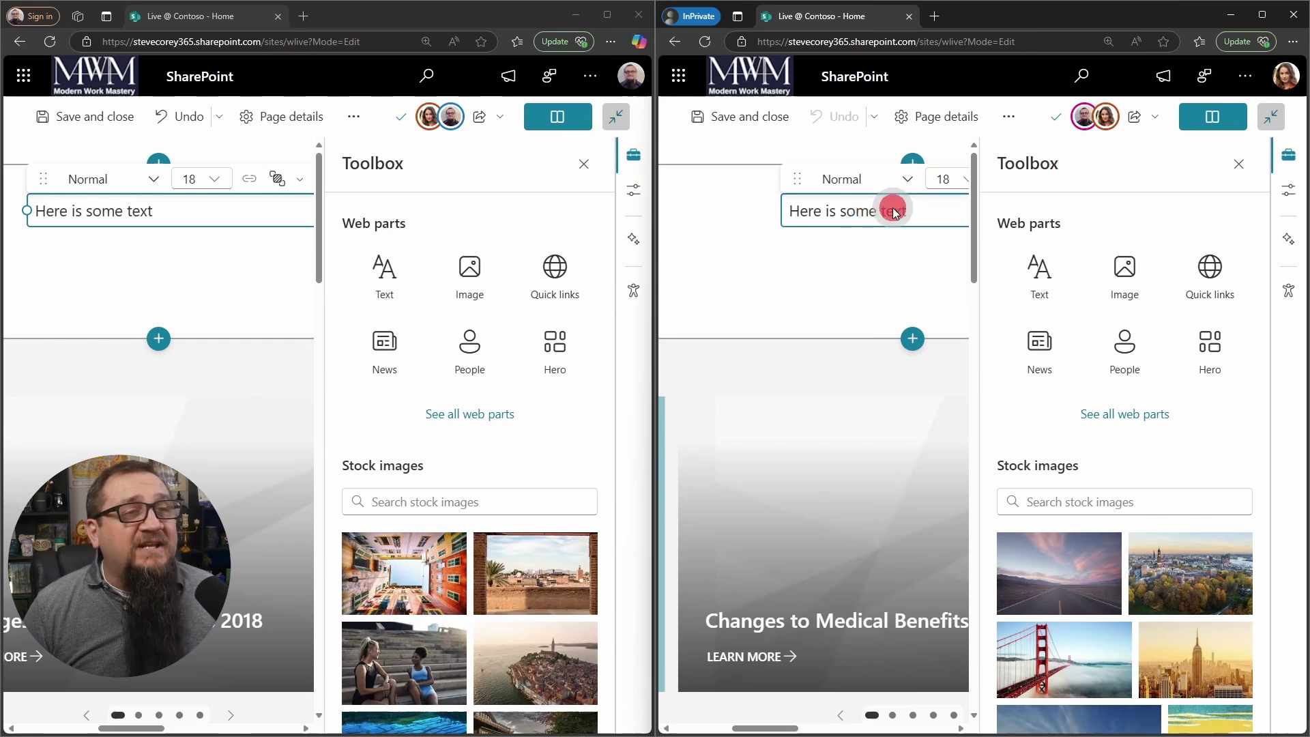
left_click(849, 212)
left_click(883, 212)
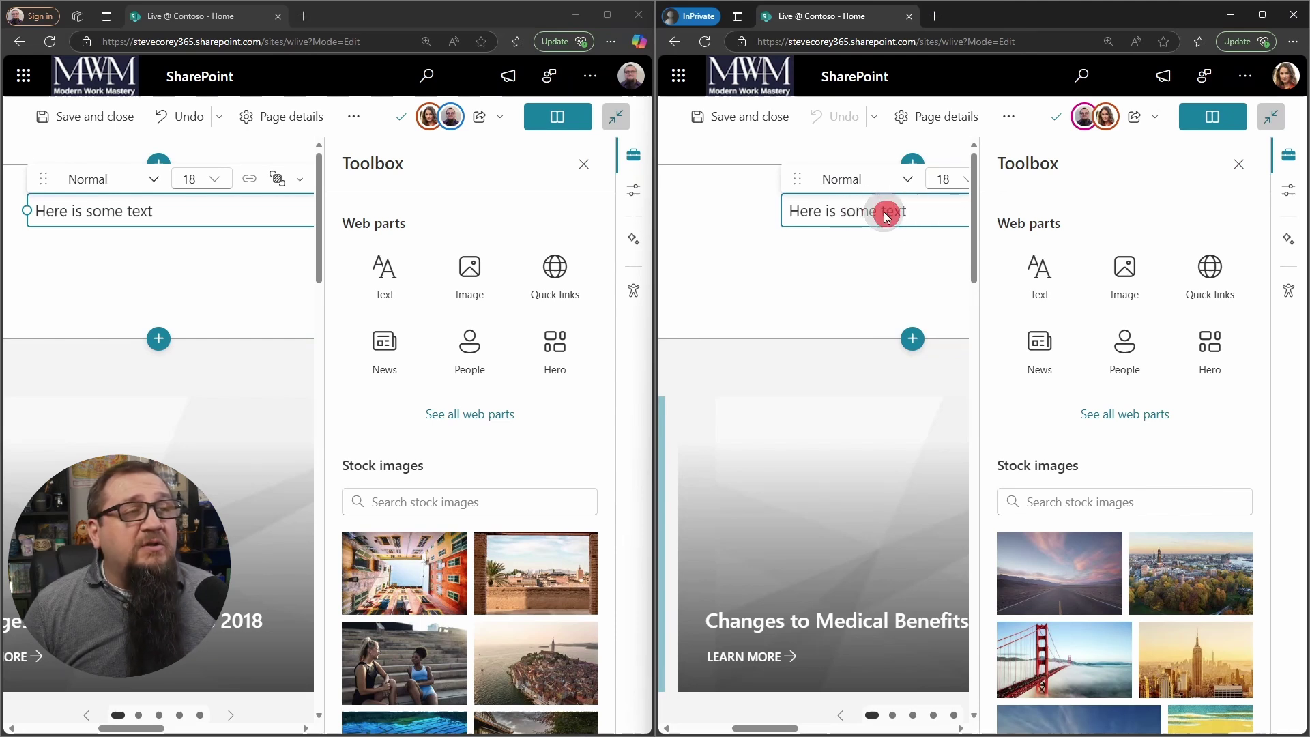
left_click(912, 211)
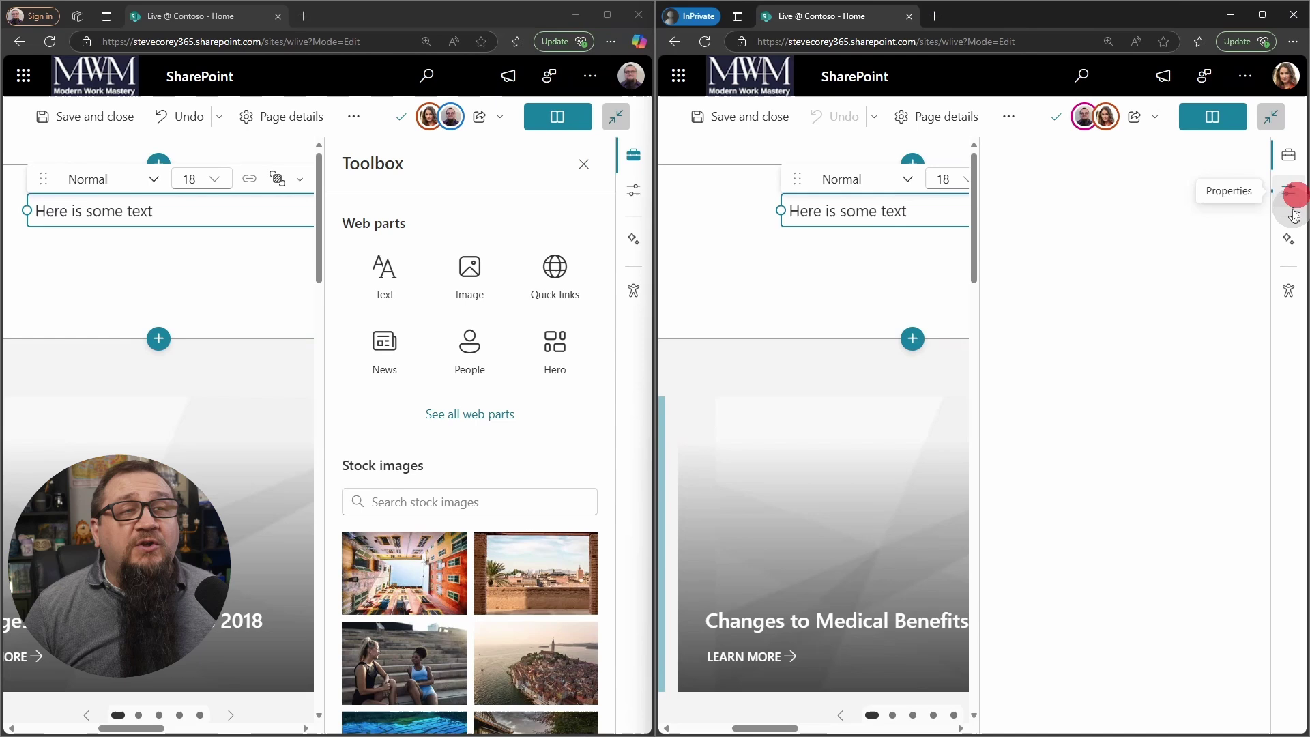
left_click(1287, 191)
left_click(894, 209)
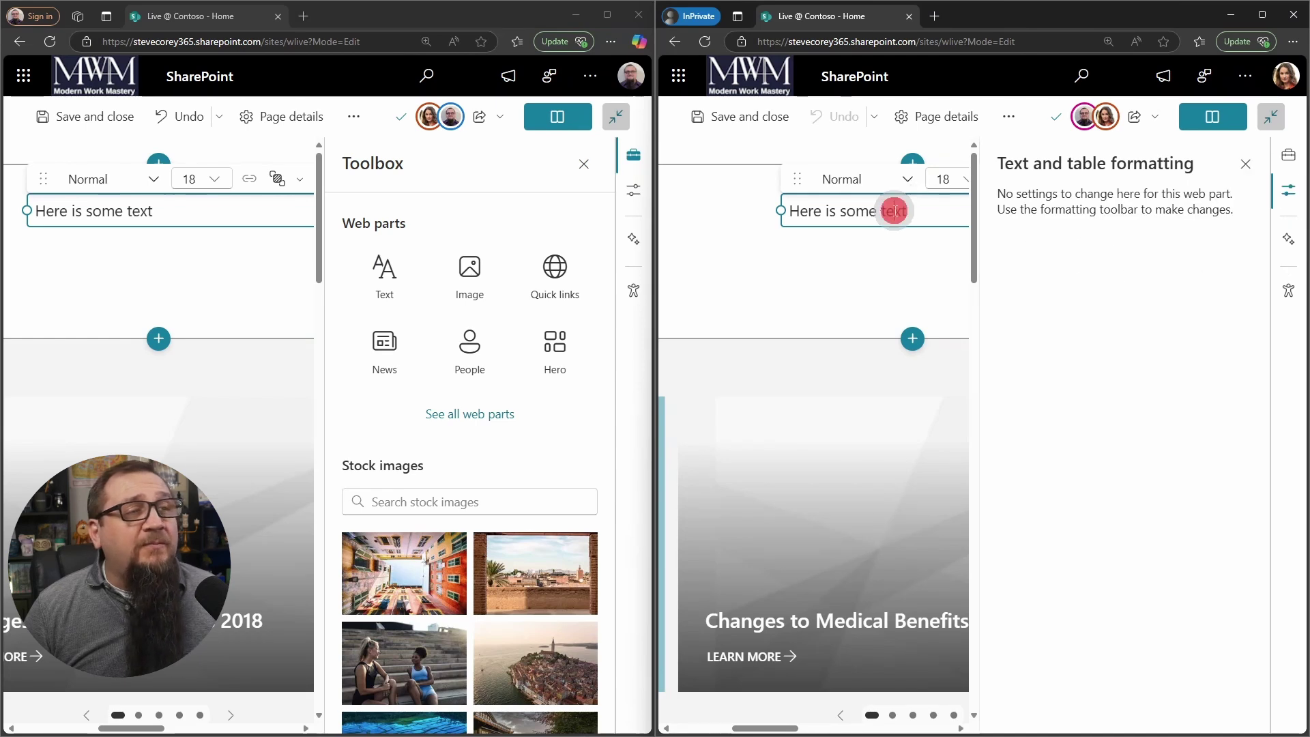
left_click(807, 260)
left_click(857, 202)
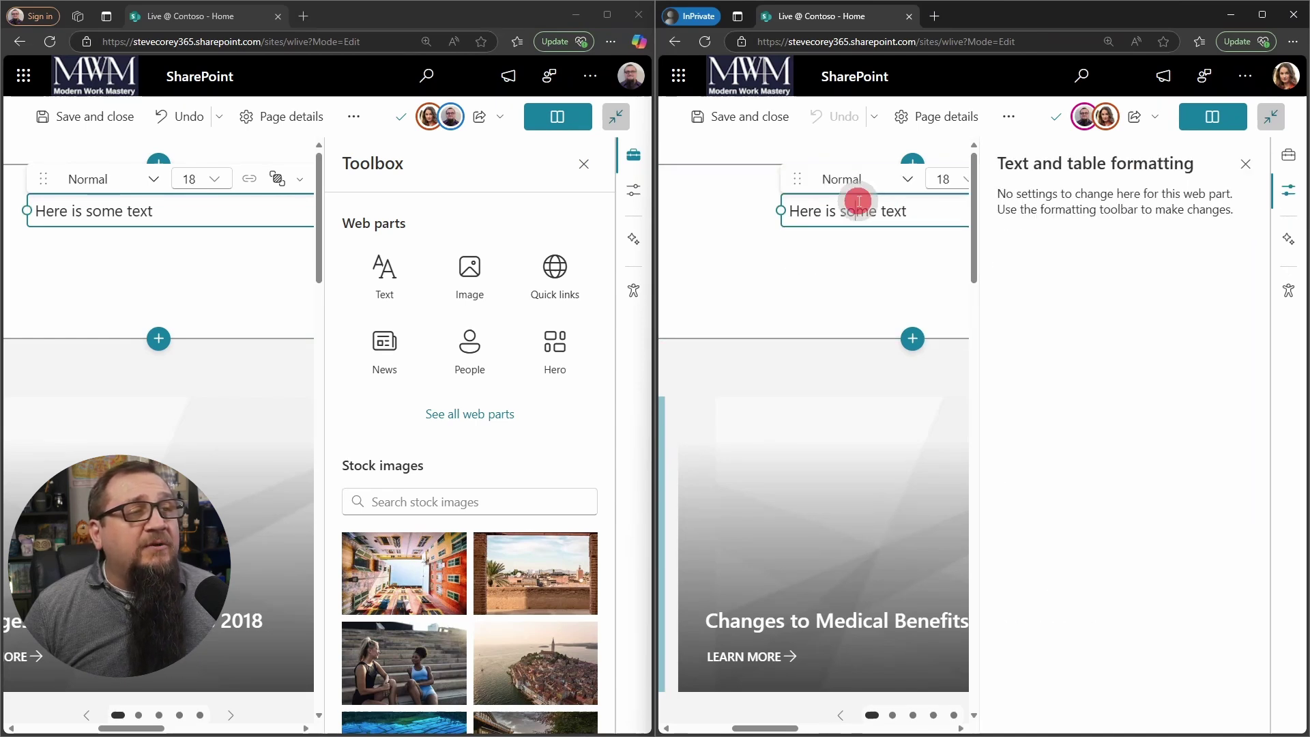
left_click(1288, 155)
left_click(868, 211)
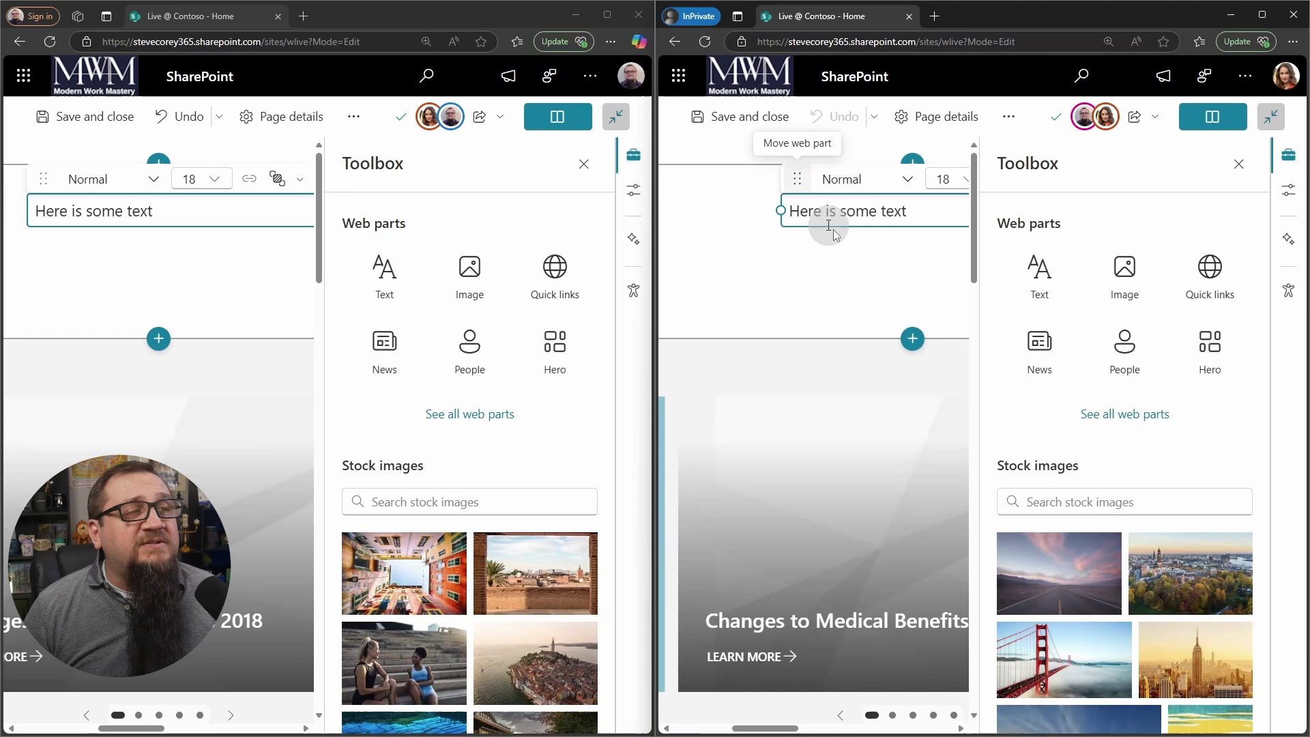
left_click(831, 200)
left_click(854, 210)
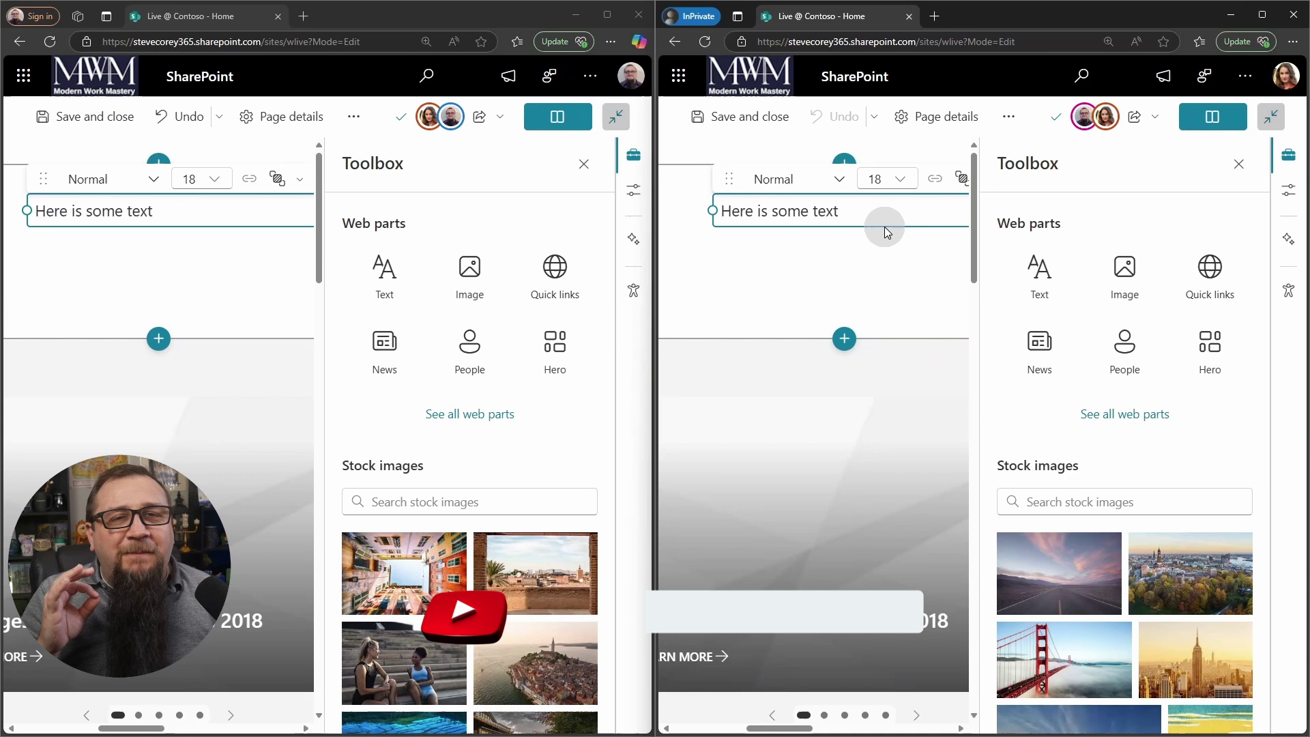
Step: Append '. Here is more' to the end of the text in the first editor
left_click(152, 211)
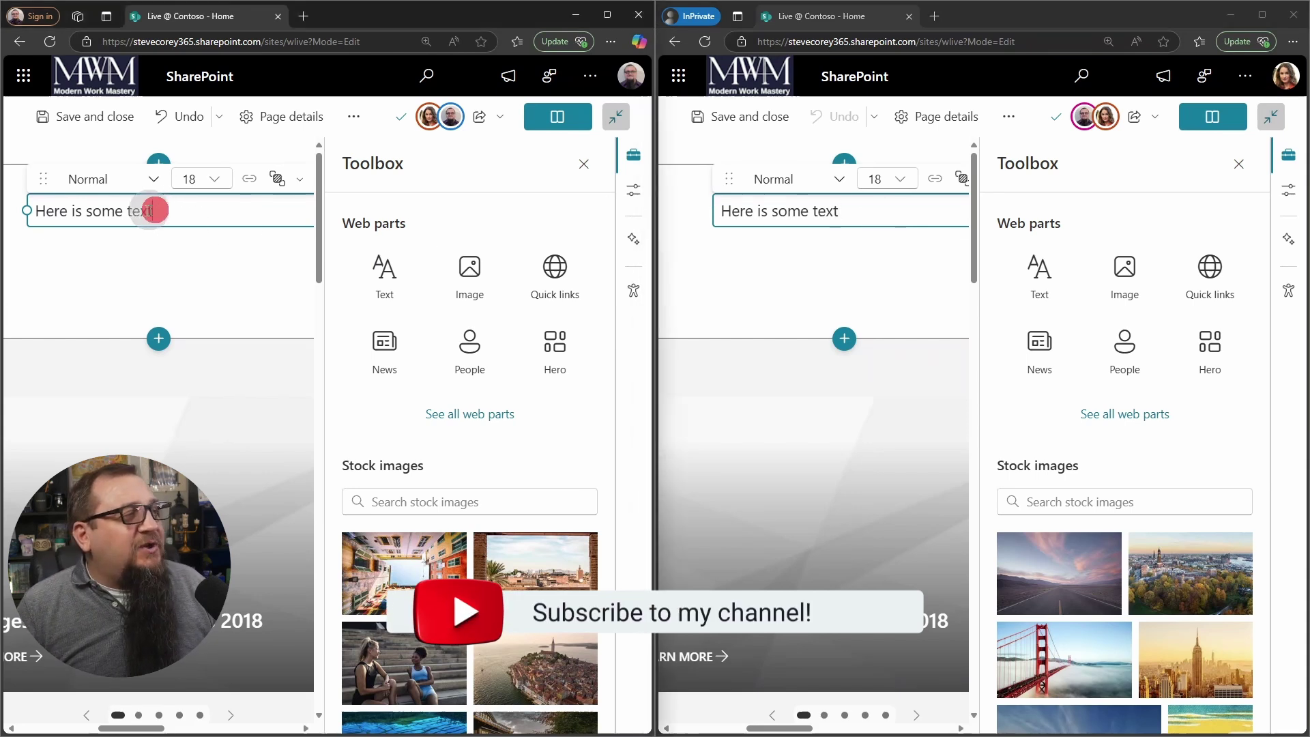
left_click(195, 210)
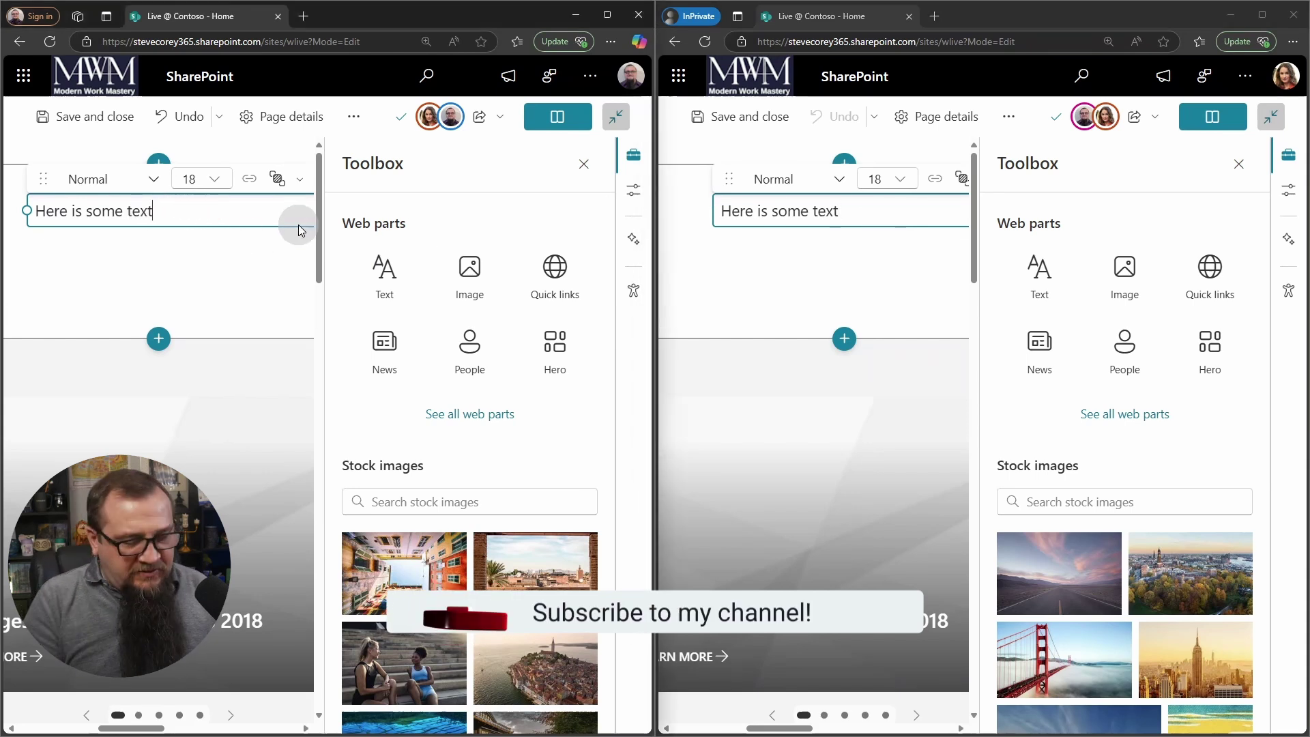
type(". Here is more")
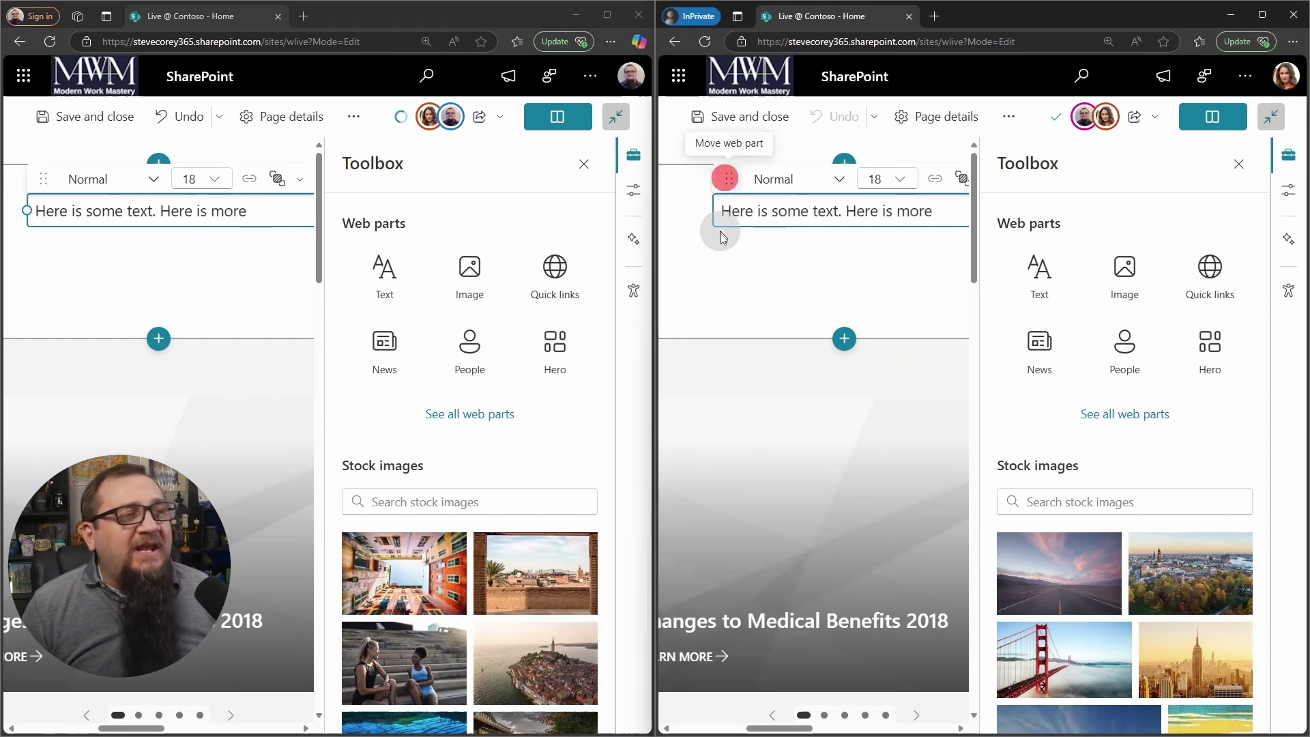
Step: Move the text web part lower on the page and place the cursor on the word 'text'
left_click_drag(733, 184, 731, 272)
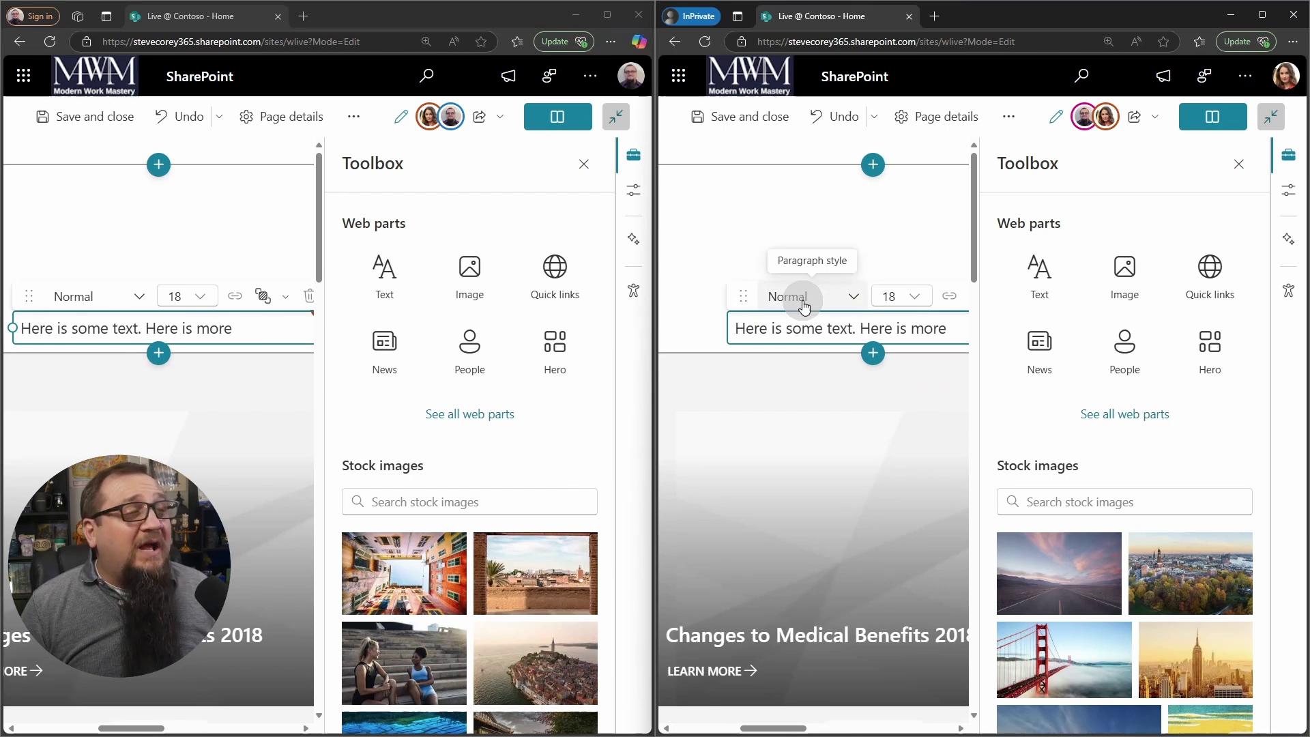
left_click(807, 333)
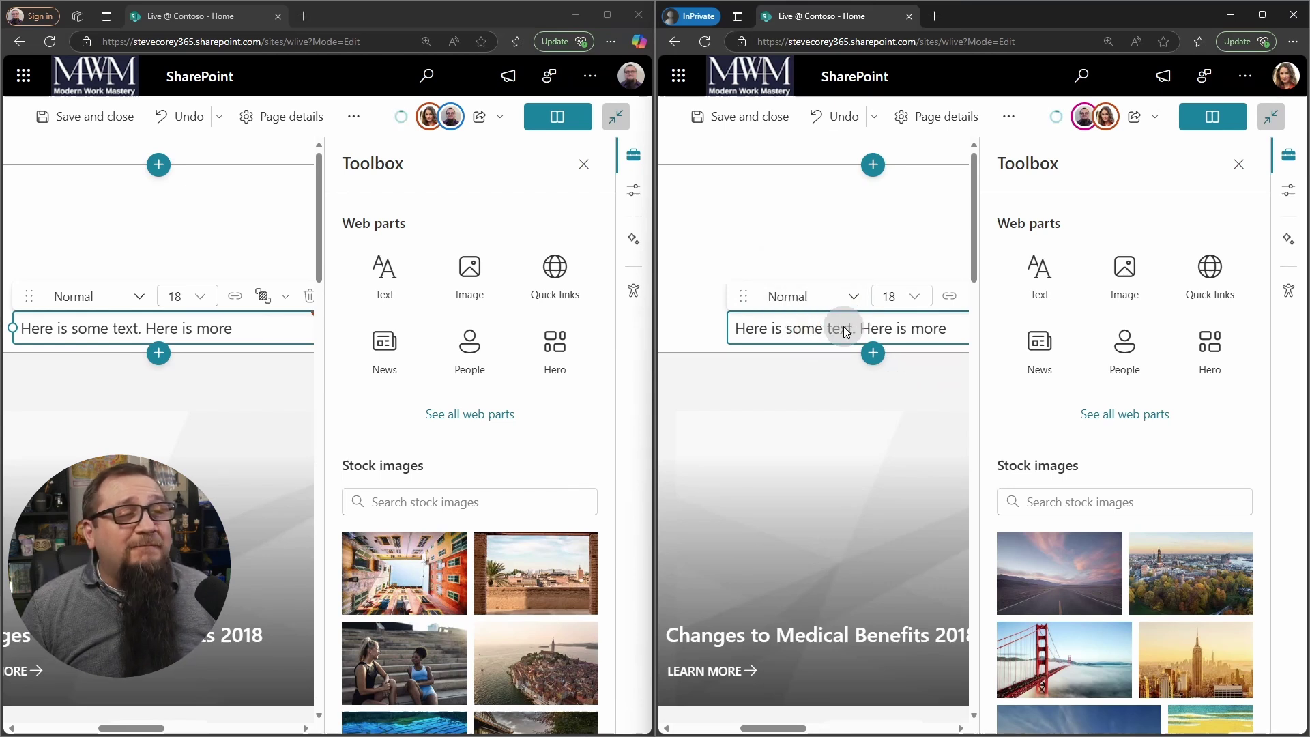
left_click(844, 330)
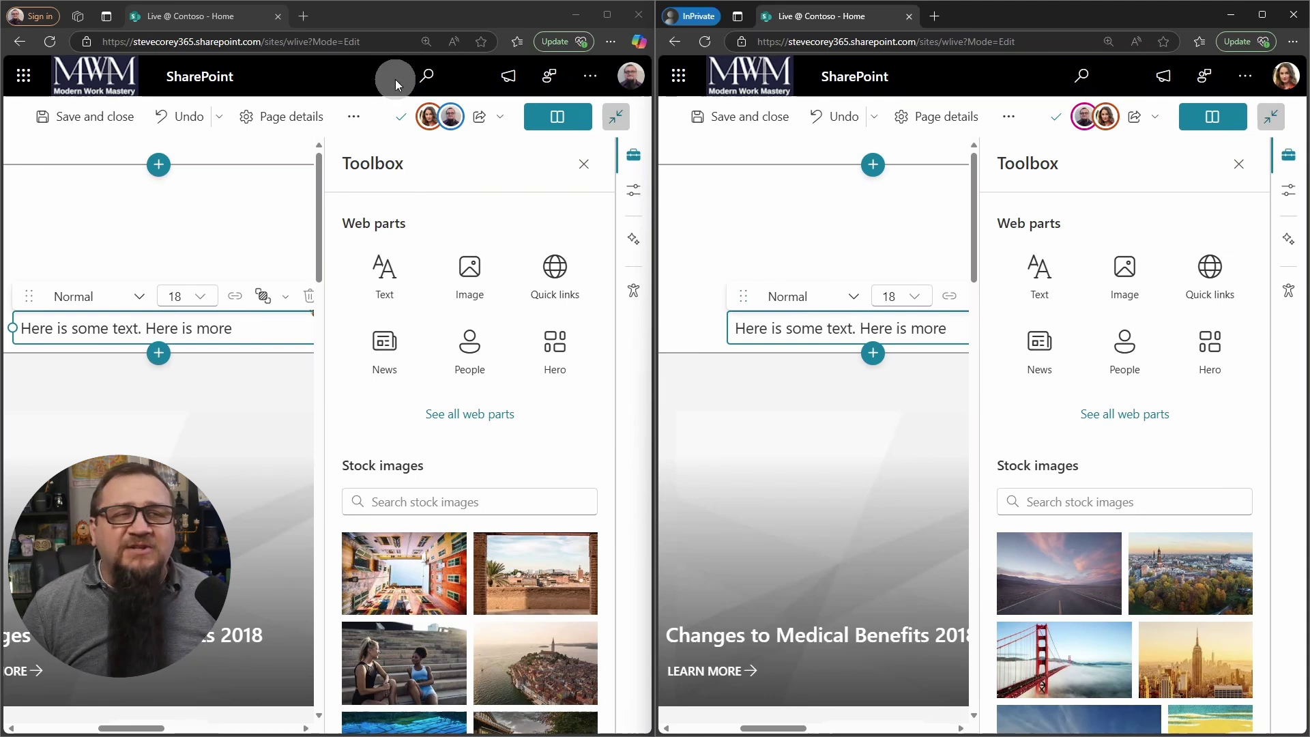
Step: In the second editor, delete the first 'is' from the text
left_click(747, 297)
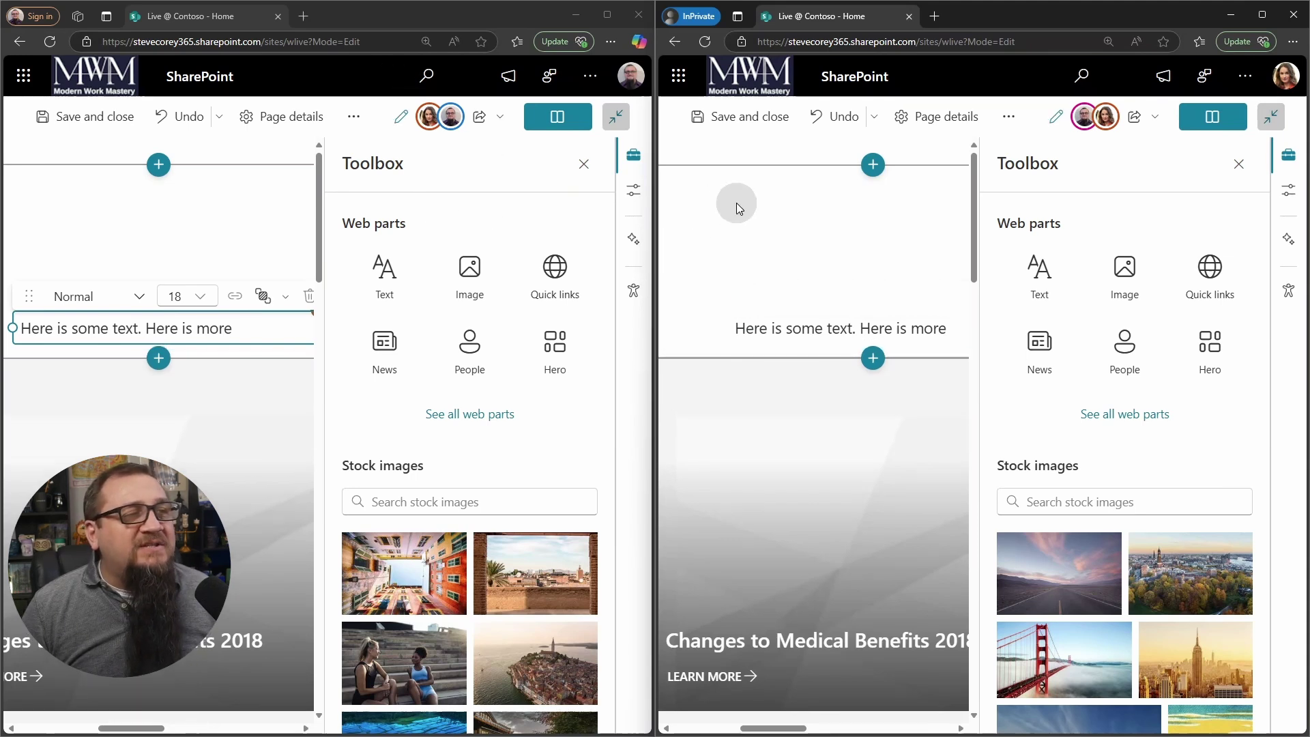
left_click(772, 326)
left_click(824, 326)
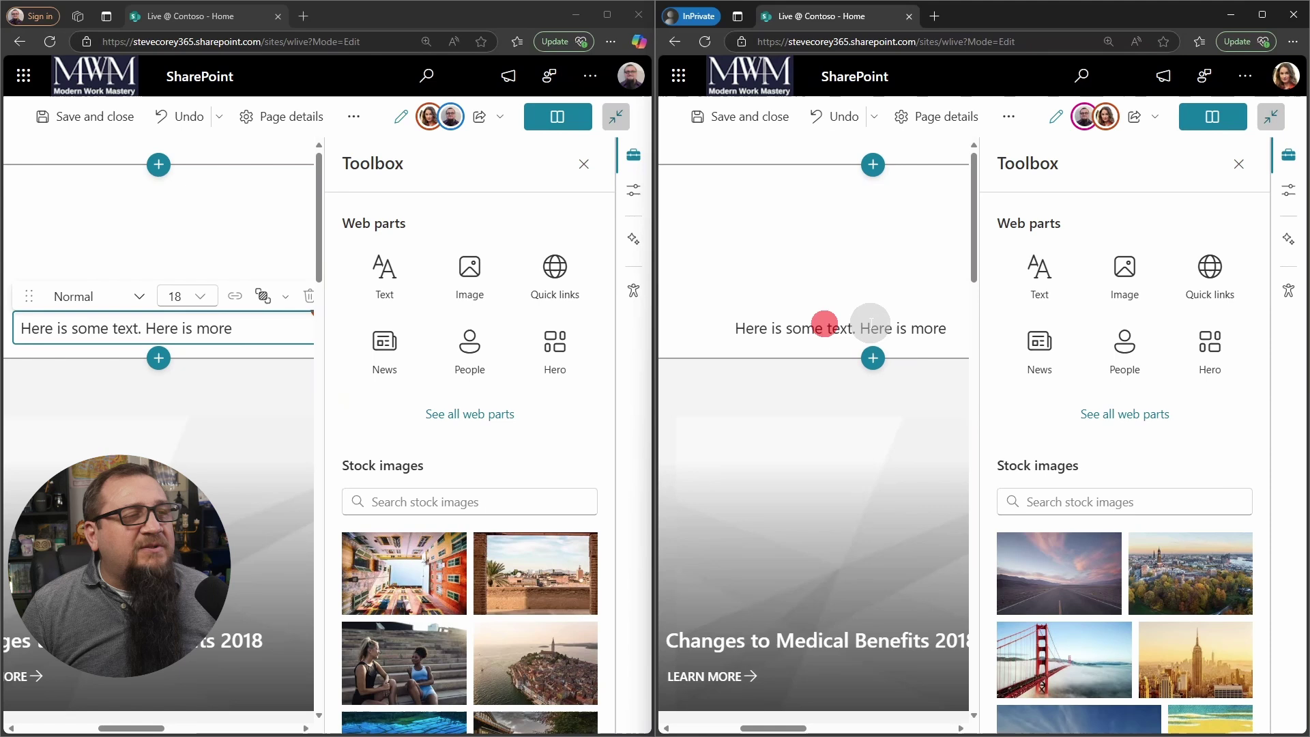
left_click(871, 327)
left_click(783, 321)
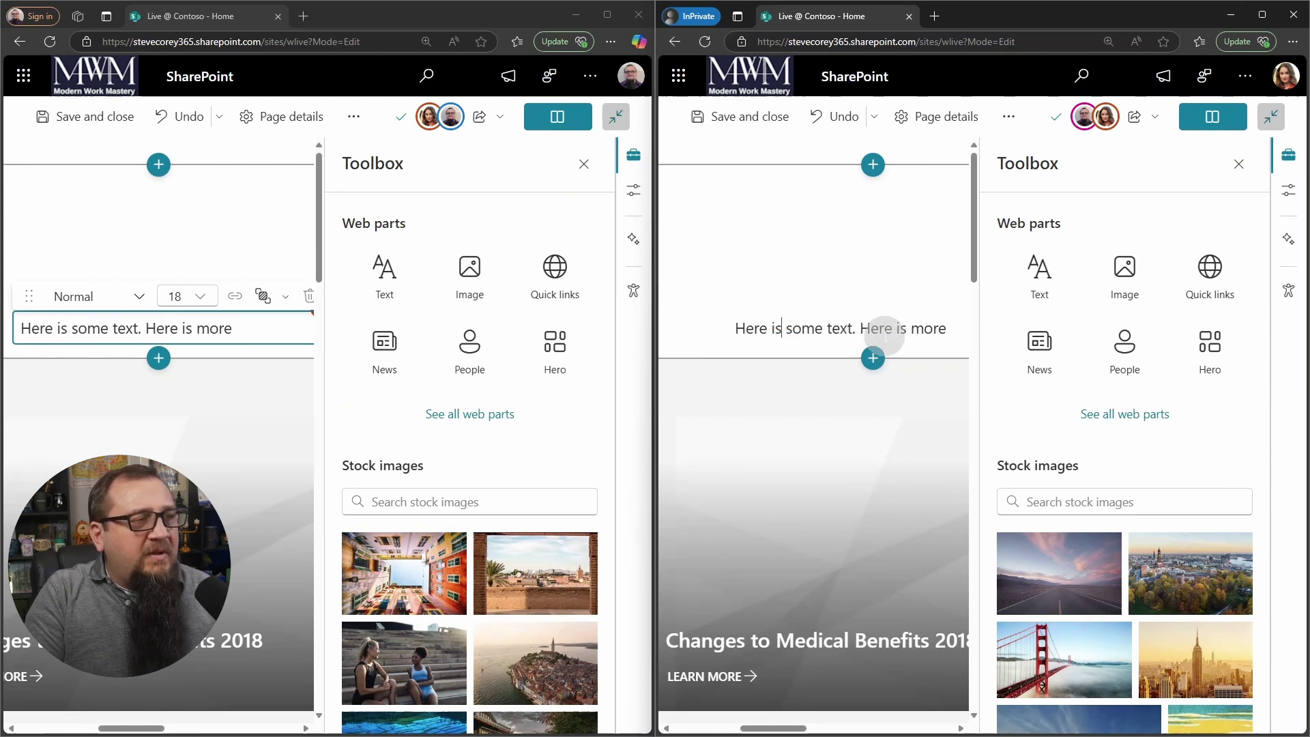
key("BackSpace")
key("BackSpace")
key("BackSpace")
Step: In the first editor, select the text web part and delete it
left_click(164, 320)
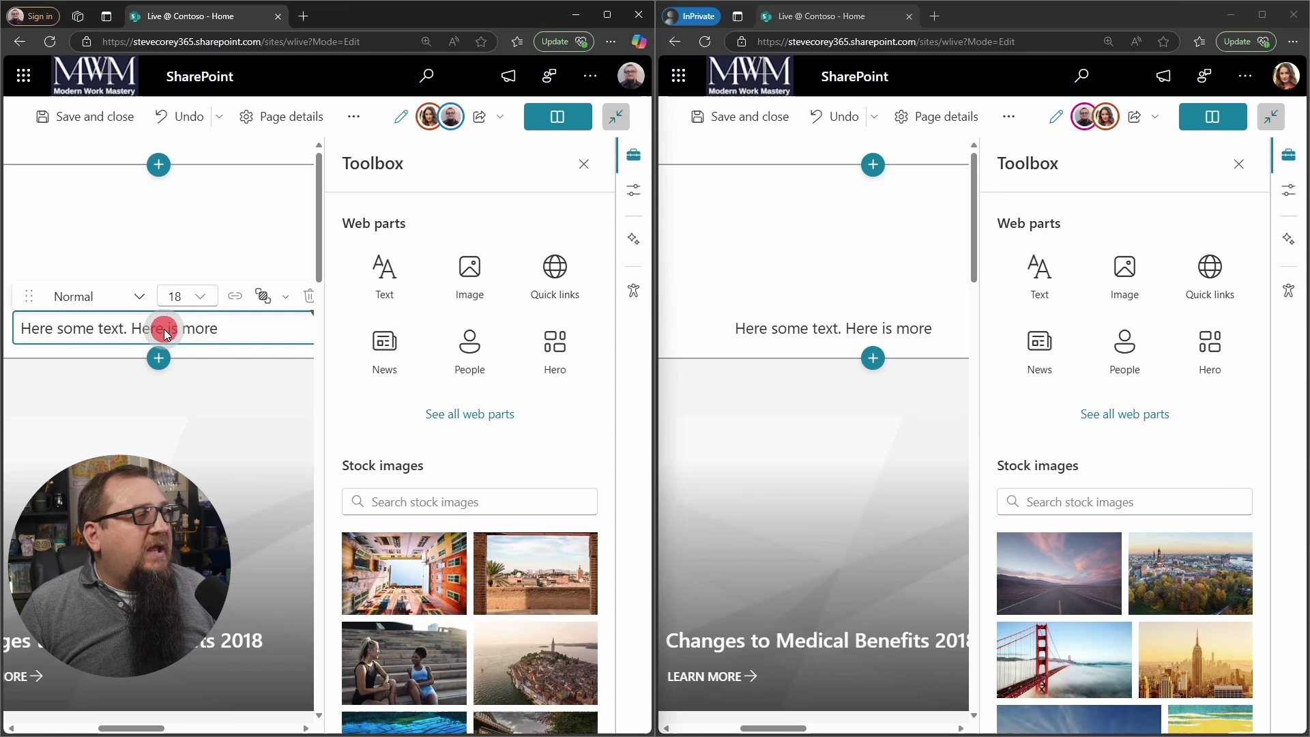
scroll(273, 313, "right", 2)
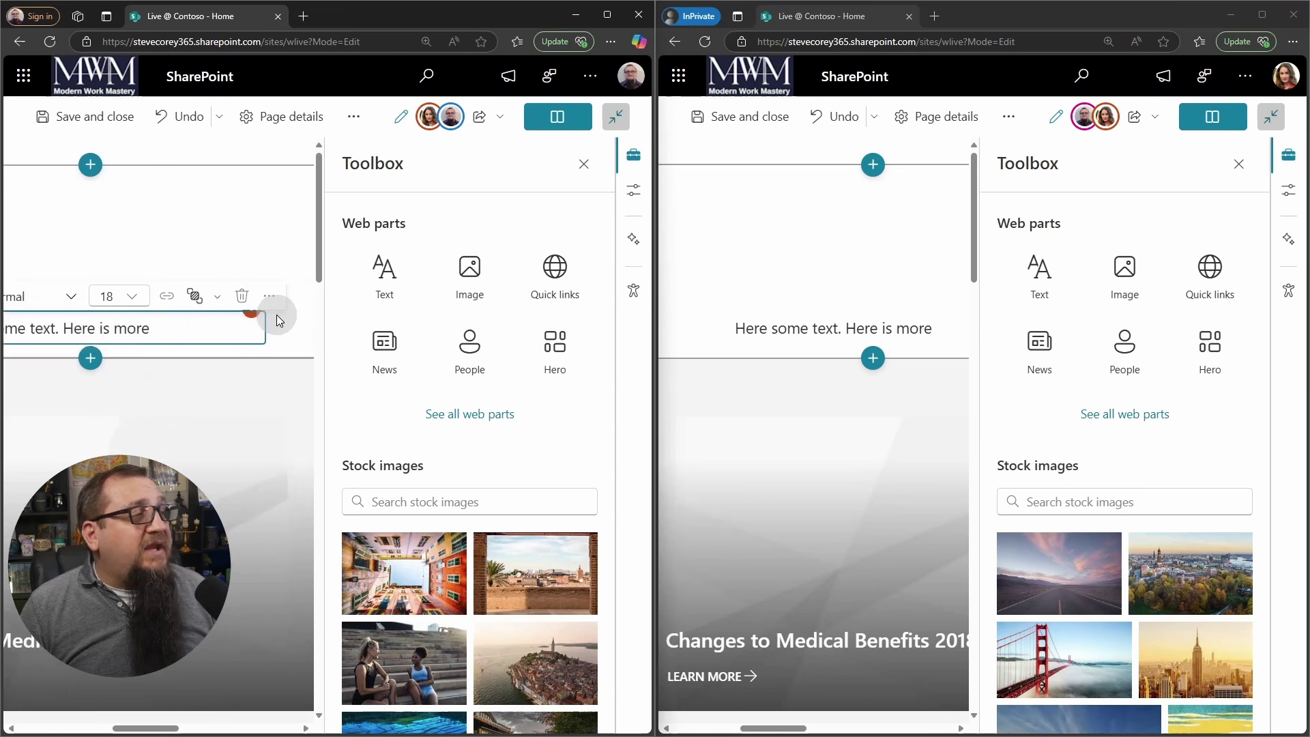
left_click(246, 300)
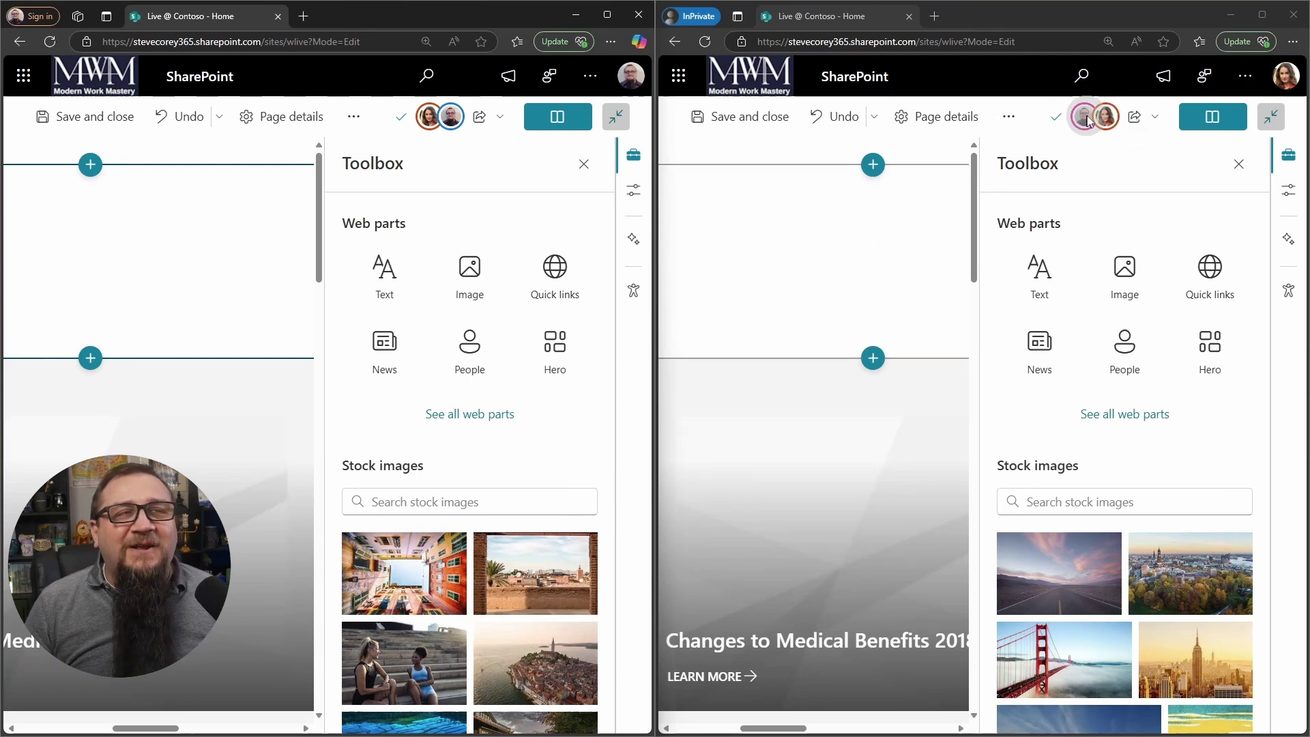
Step: Check who is co-editing via the avatars, then maximize the first editor's window
mouse_move(1088, 133)
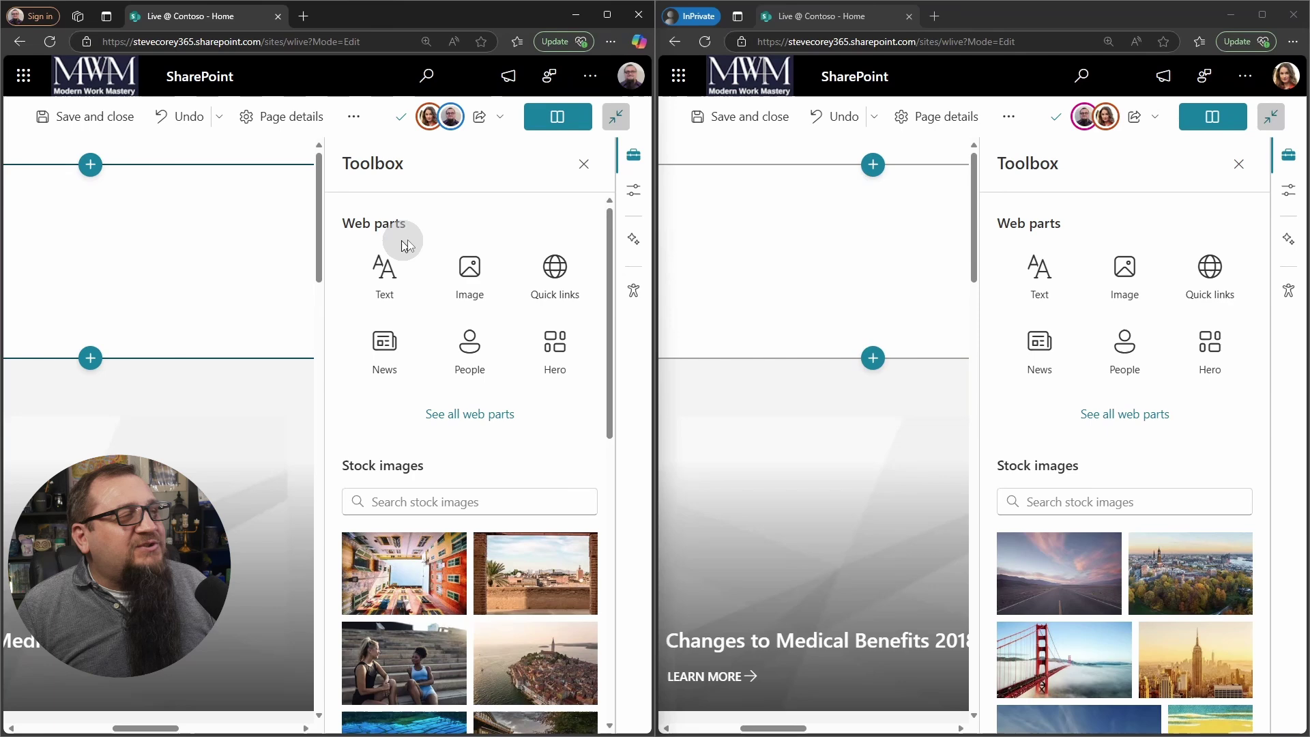
left_click(607, 16)
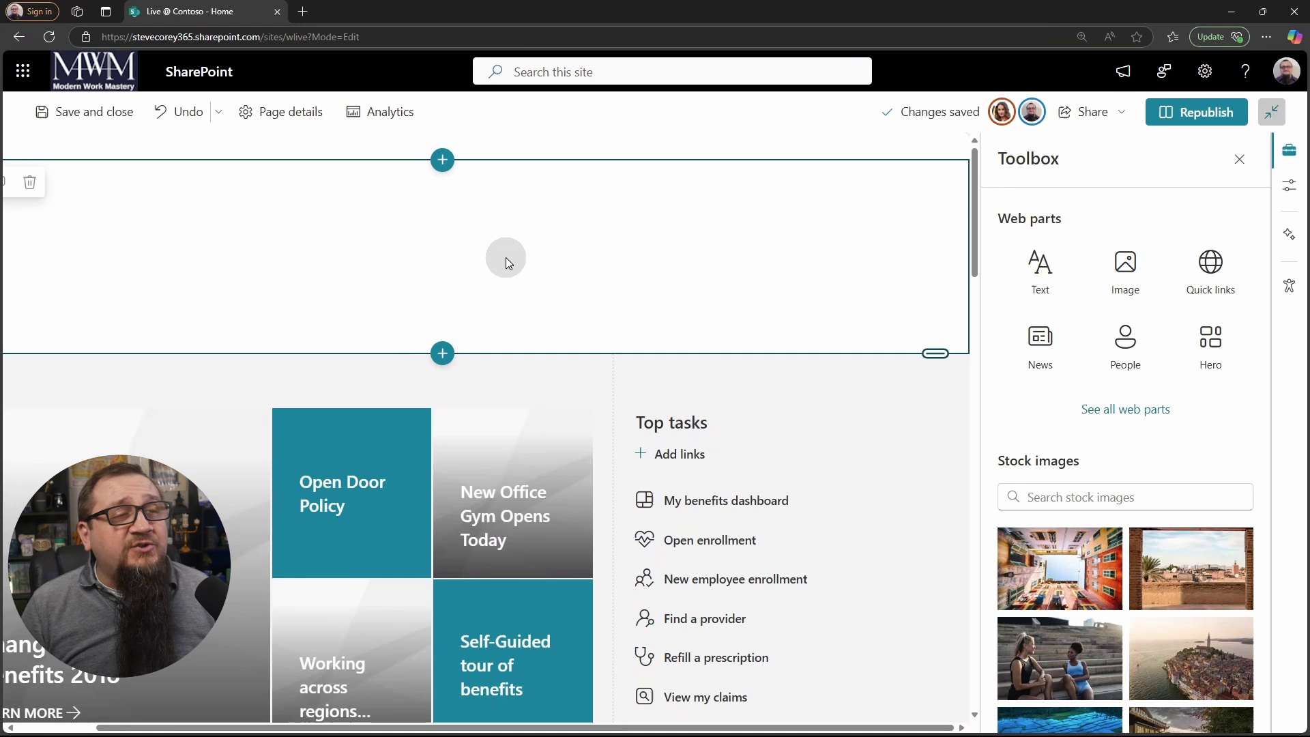
Step: Add an Image web part to the empty section using the iceberg-under-clouds stock photo
left_click_drag(1124, 265, 471, 184)
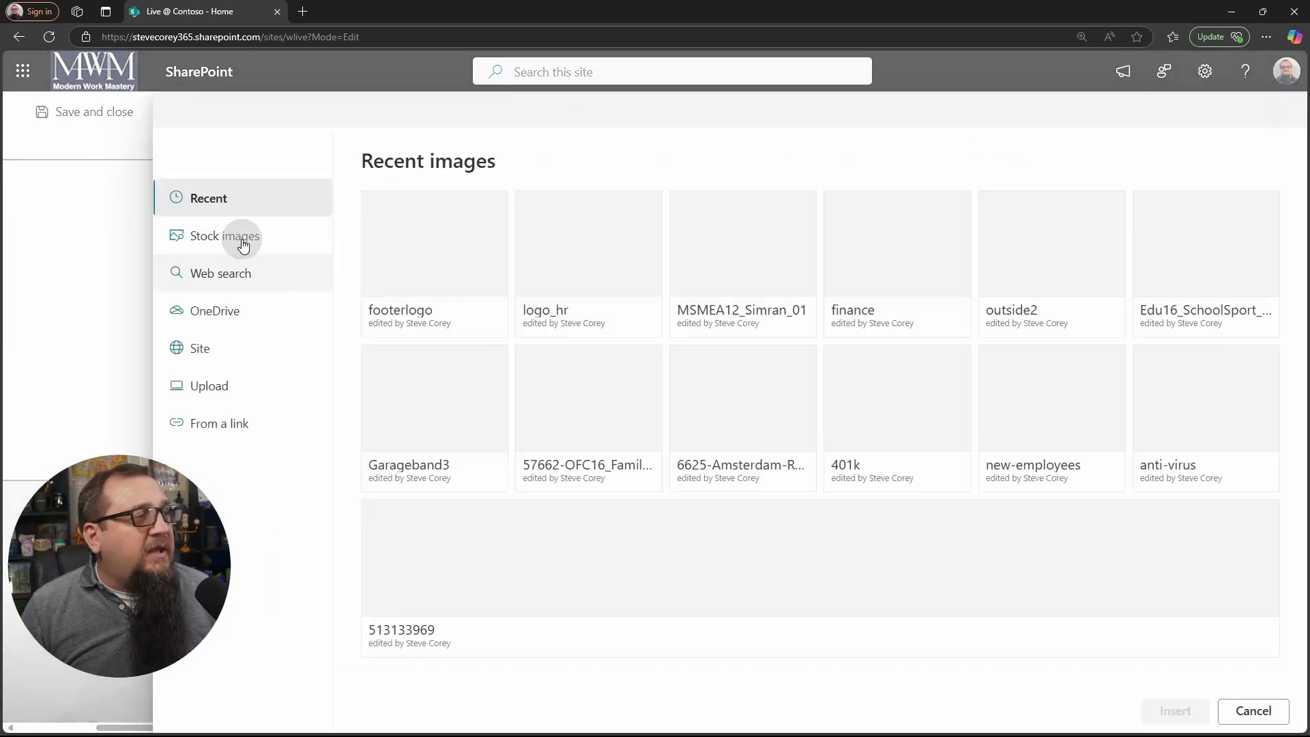
left_click(243, 235)
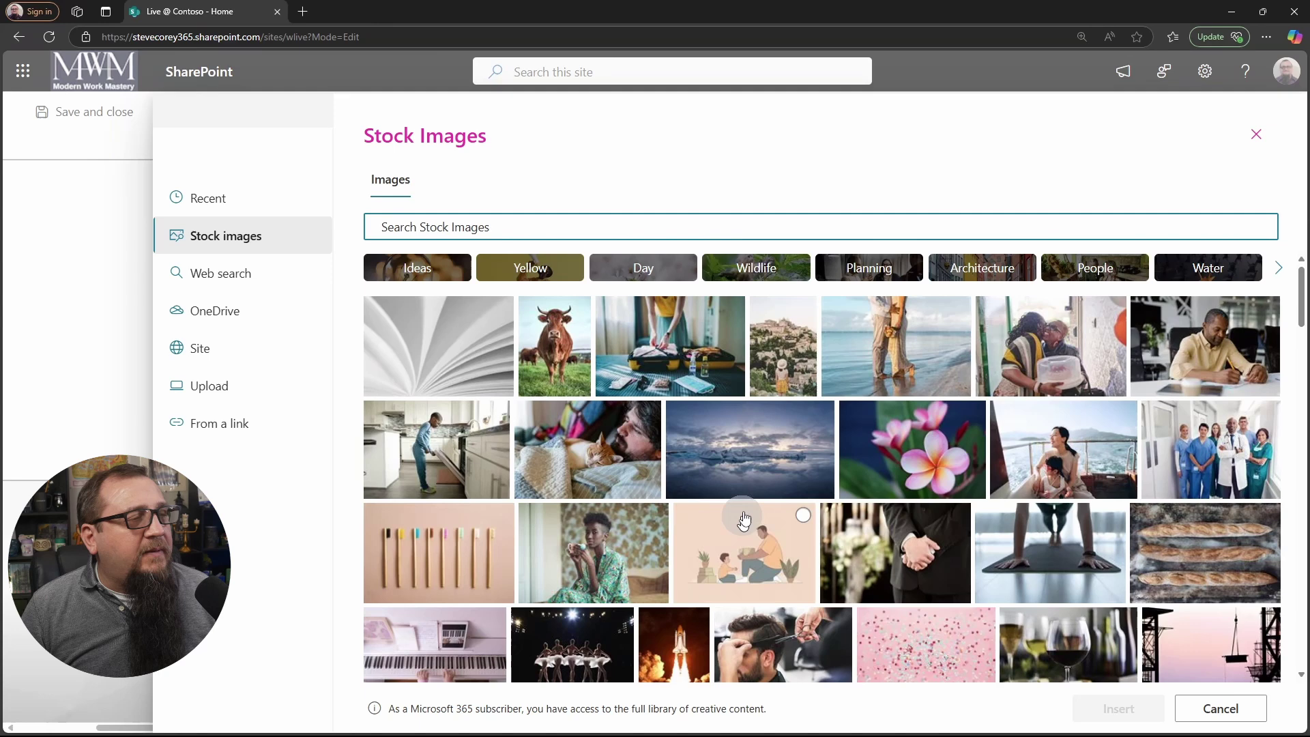
left_click(822, 414)
left_click(1130, 713)
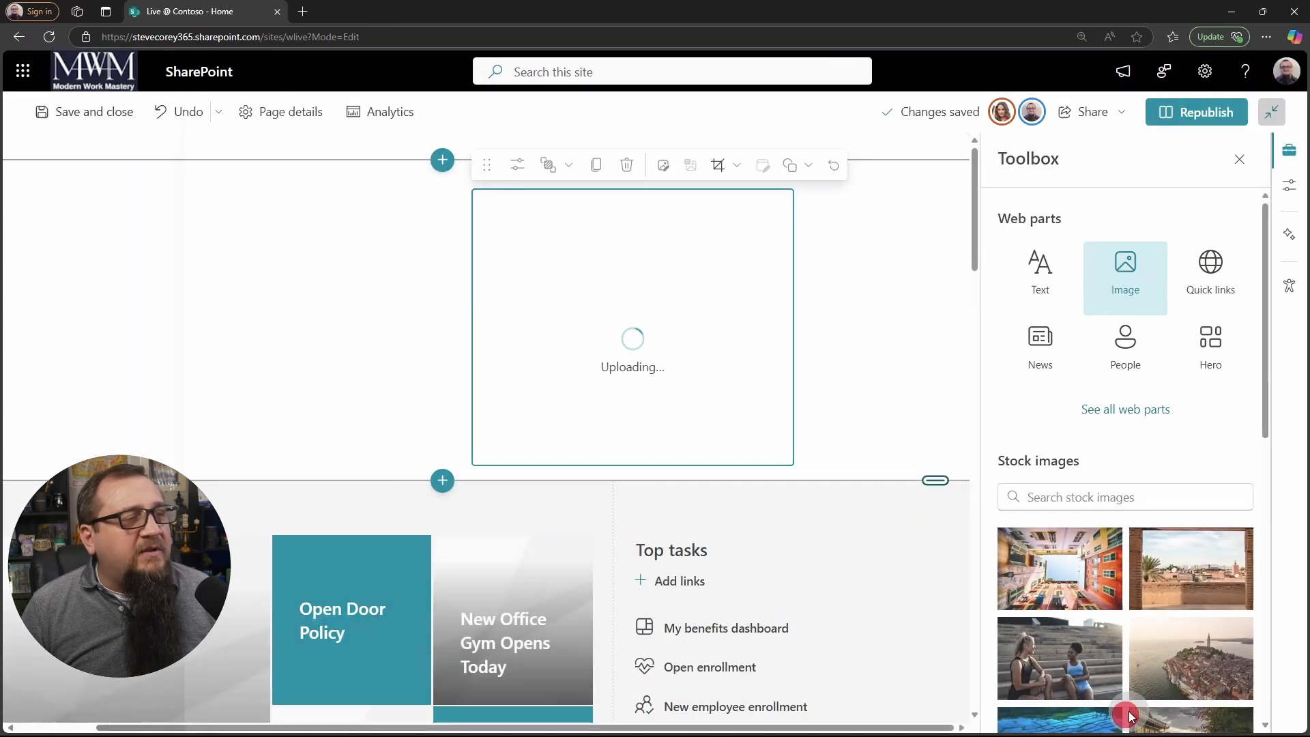
left_click(333, 272)
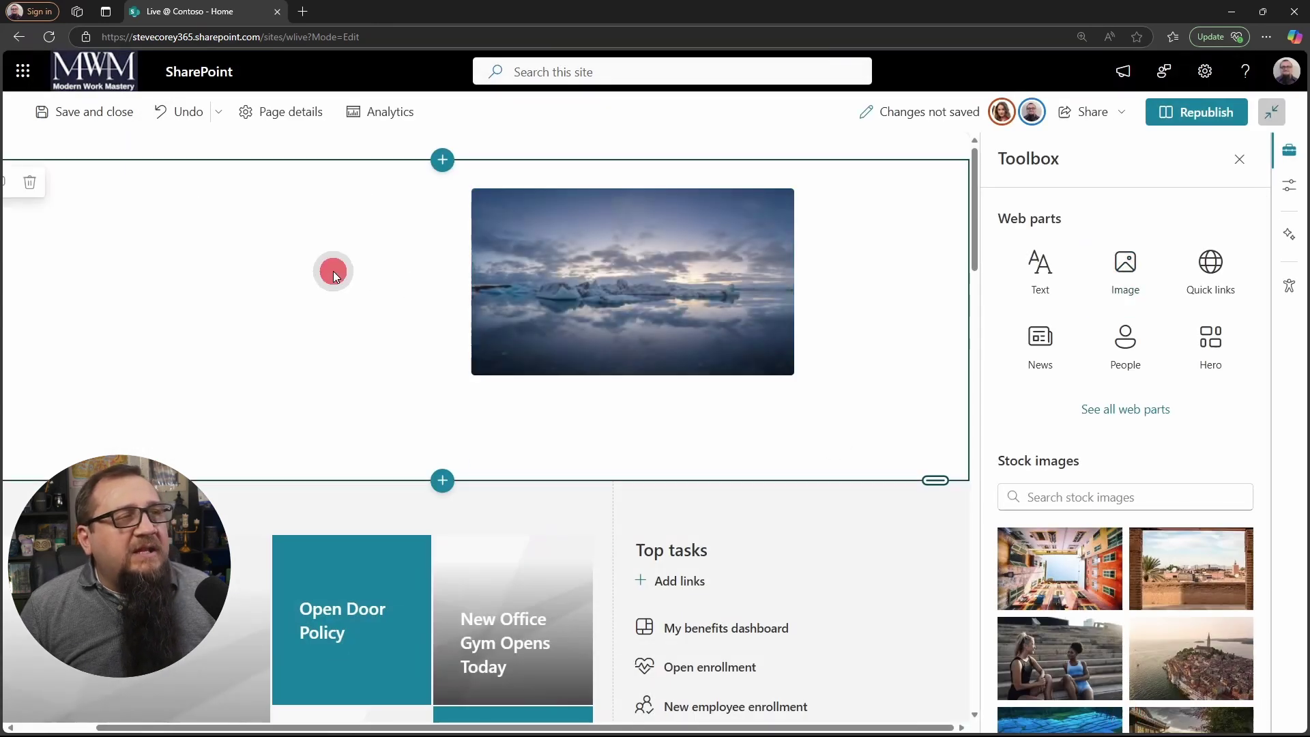
left_click(806, 268)
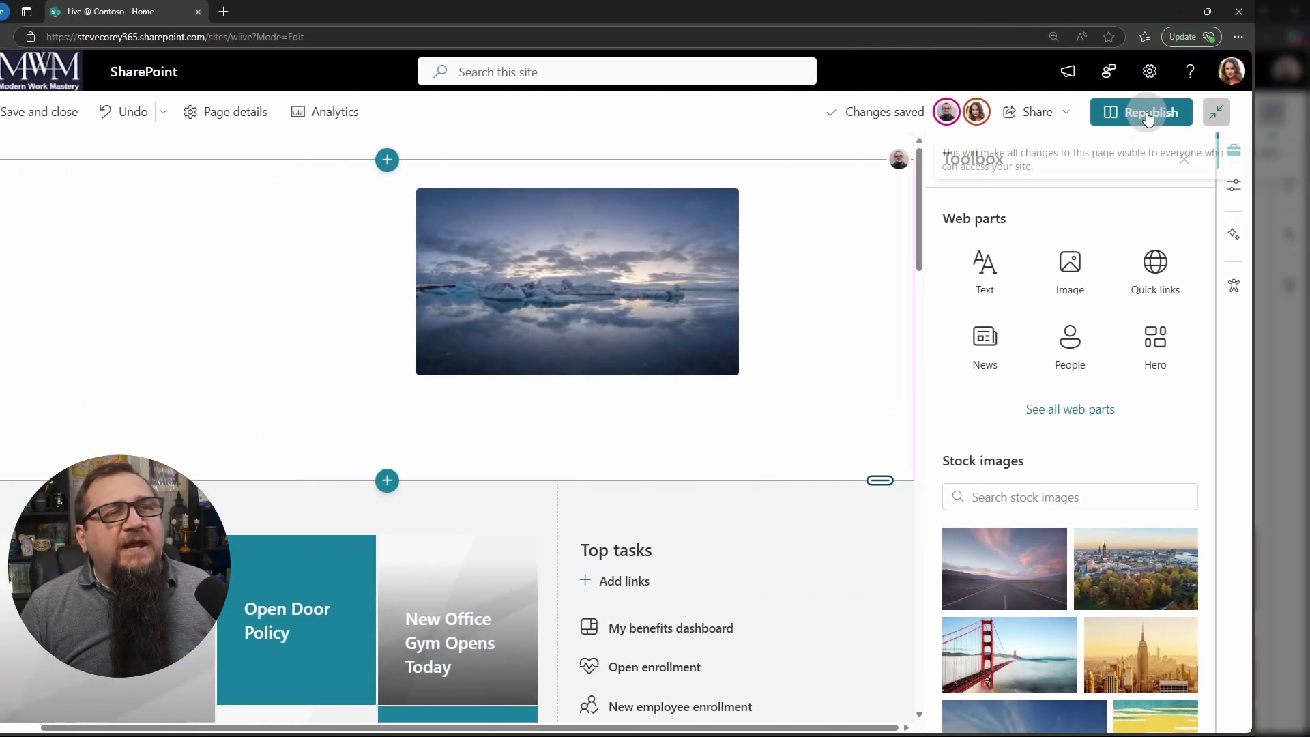
Step: Bring the second co-author's InPrivate editor to the front
left_click(1201, 112)
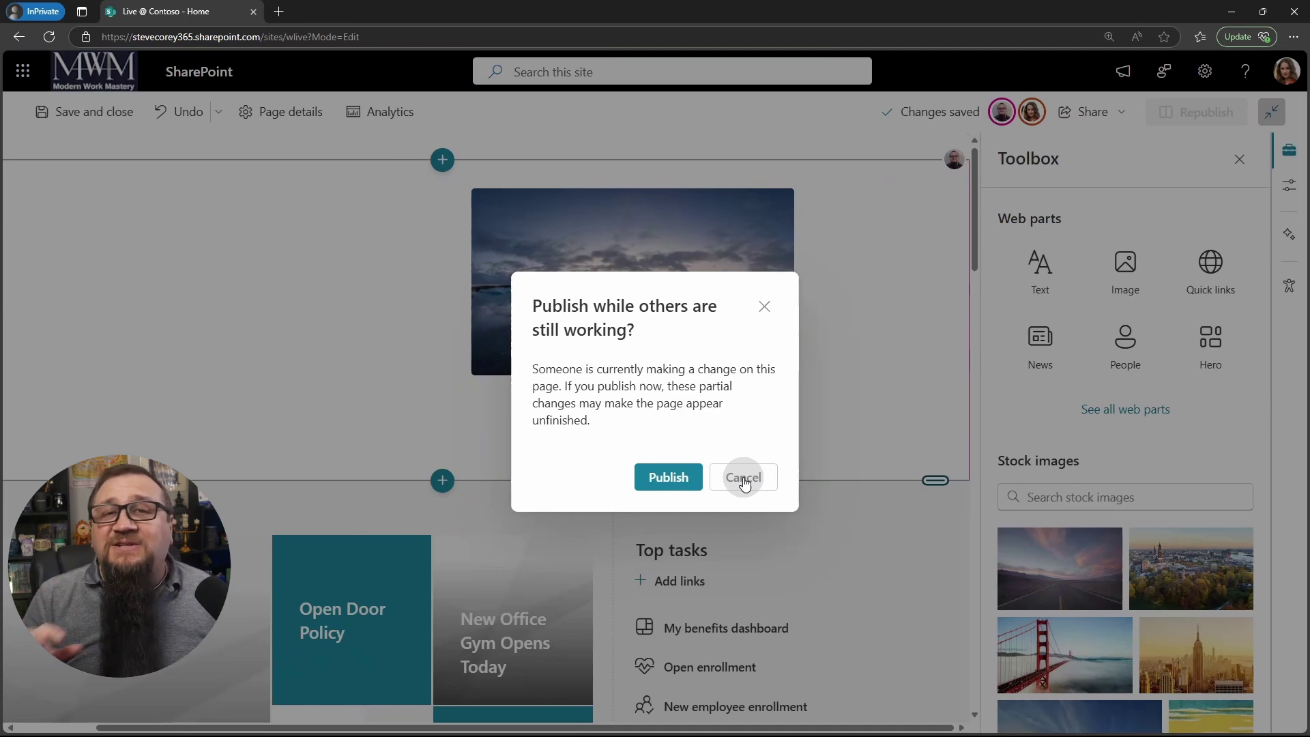
Step: Dismiss the second editor's publish warning, return to the first co-author's editor and republish the page
left_click(744, 480)
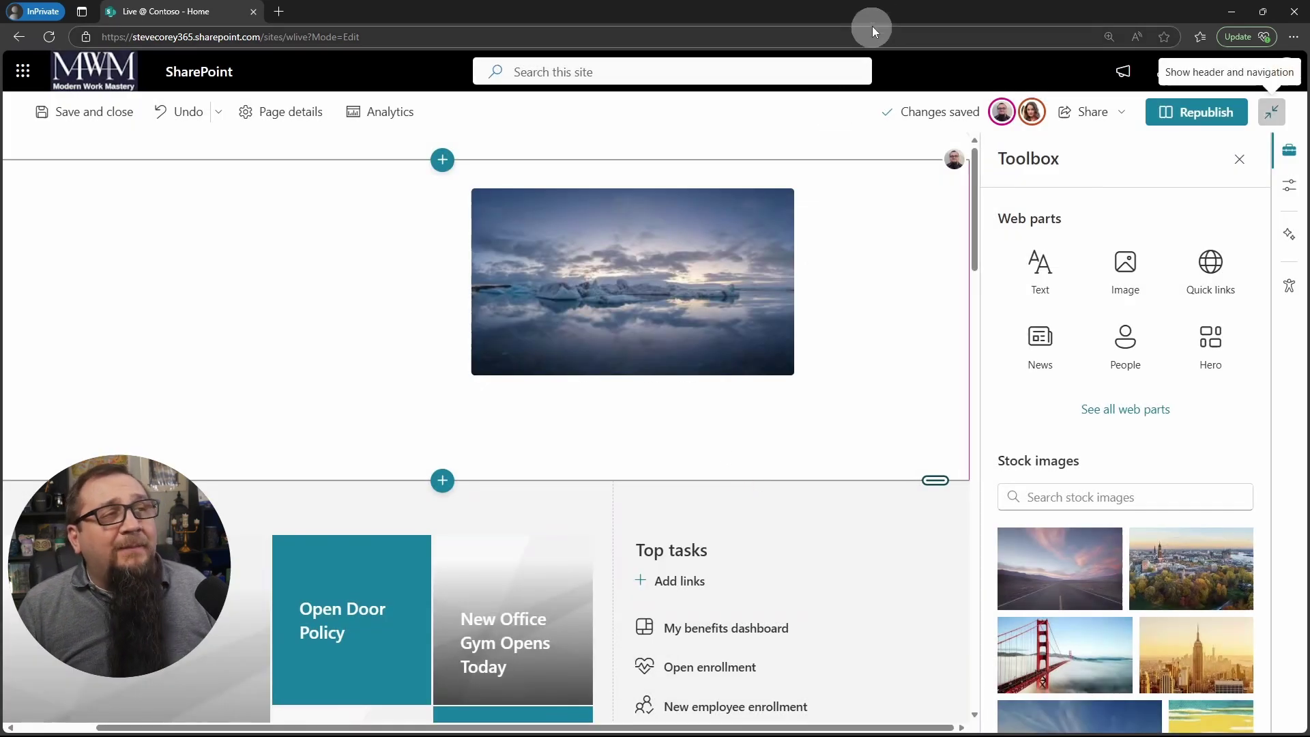
left_click_drag(884, 6, 827, 38)
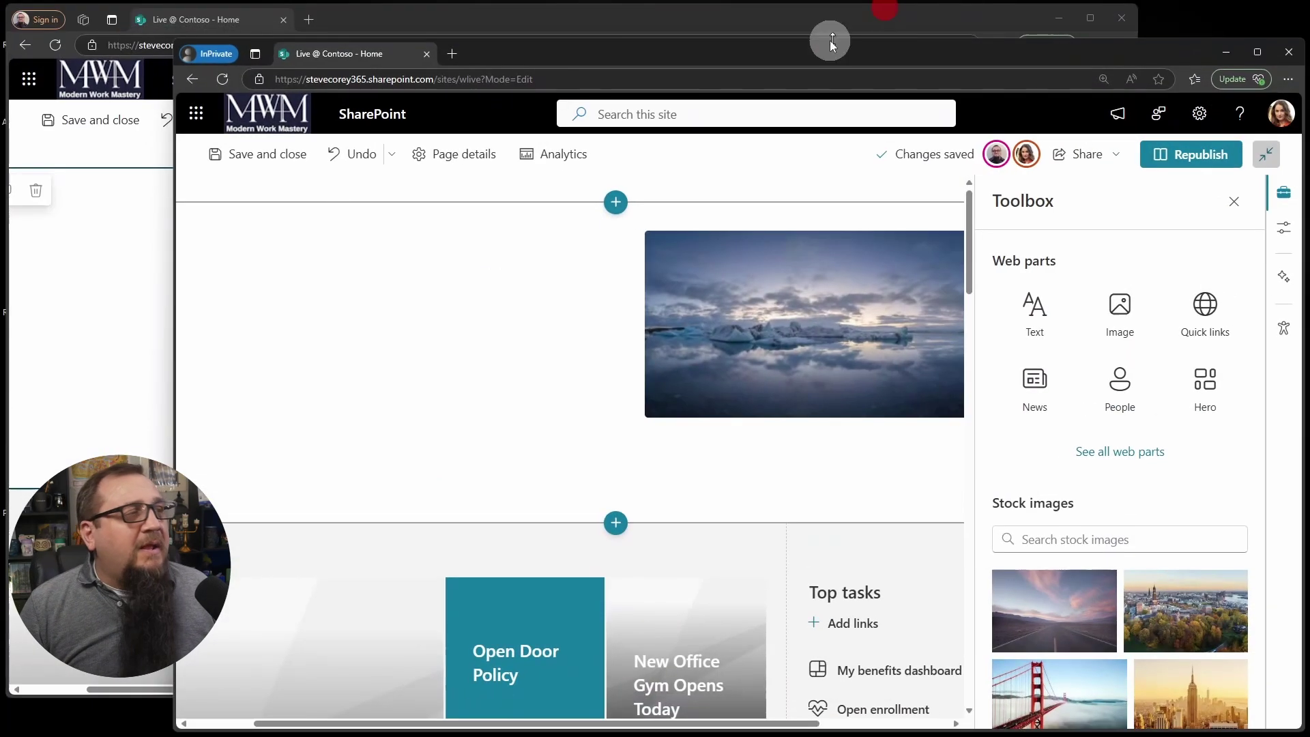
left_click(544, 22)
left_click(1038, 125)
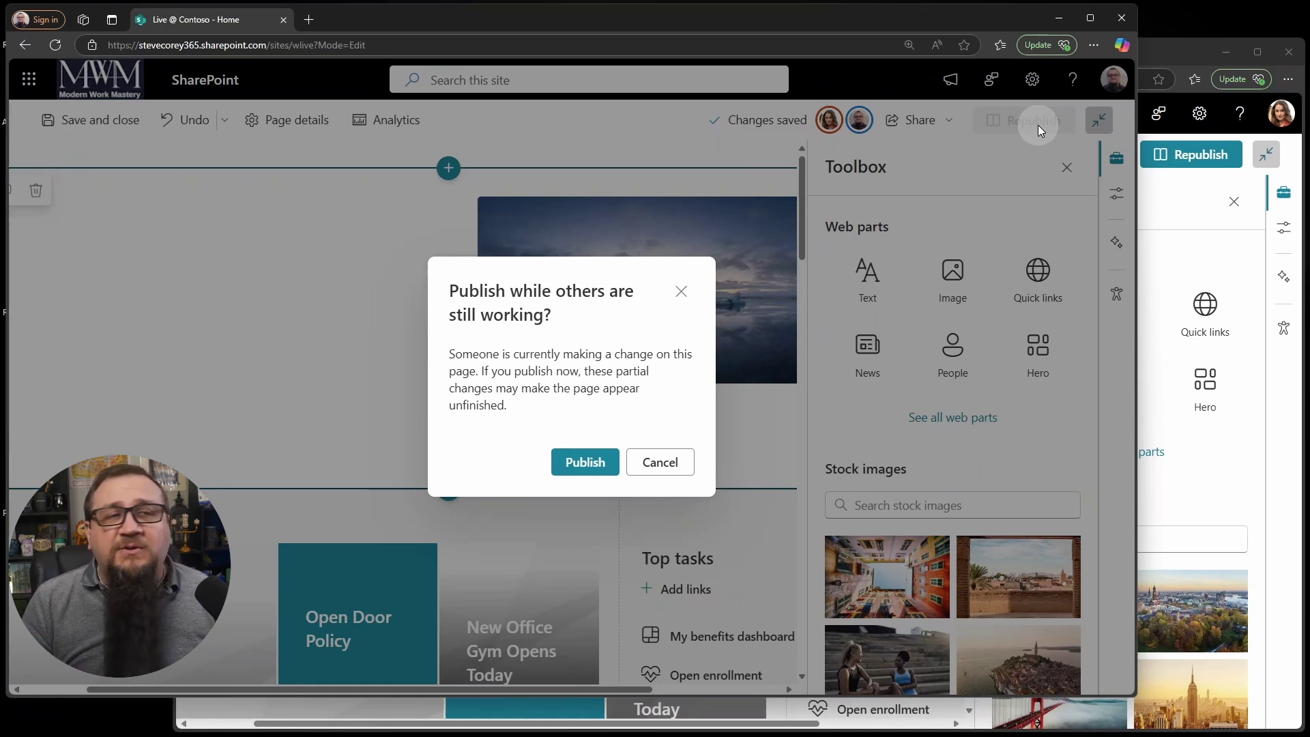
Step: Cancel the publish warning, save and close the first co-author's page, then bring the second co-author's editor forward
left_click(660, 463)
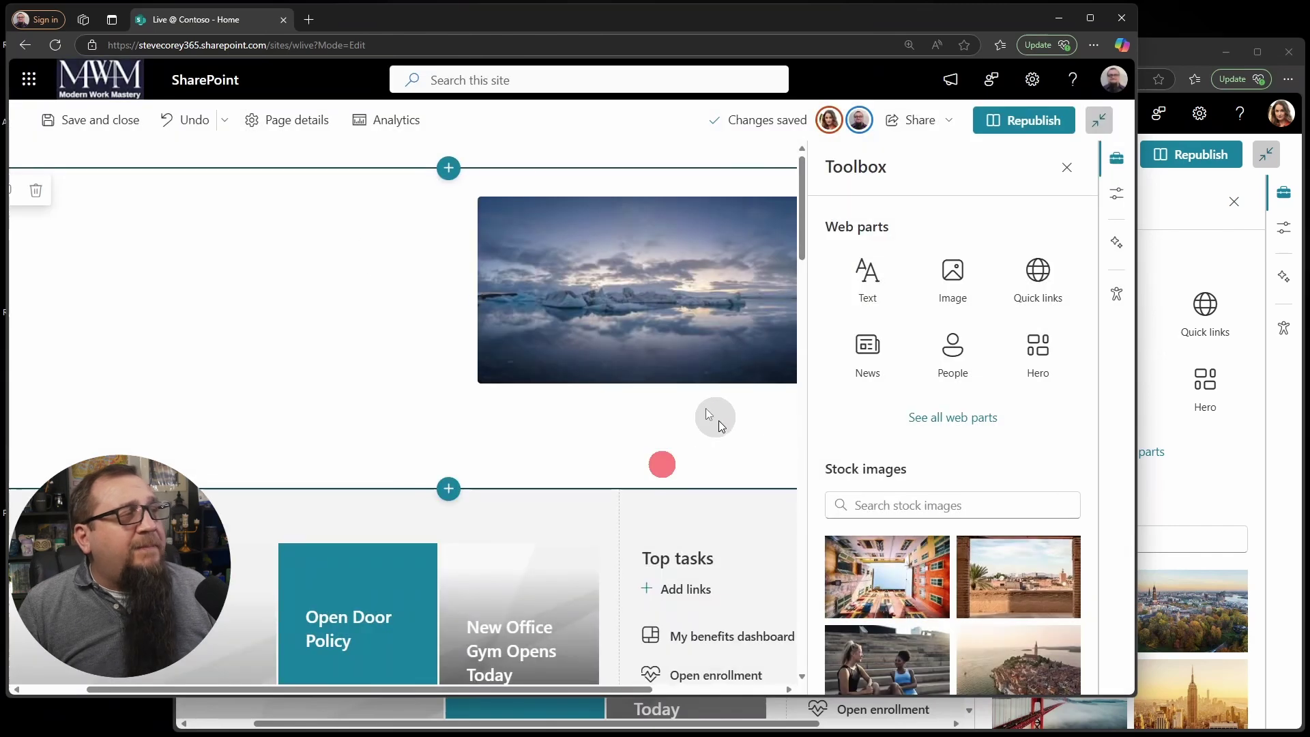
left_click(84, 123)
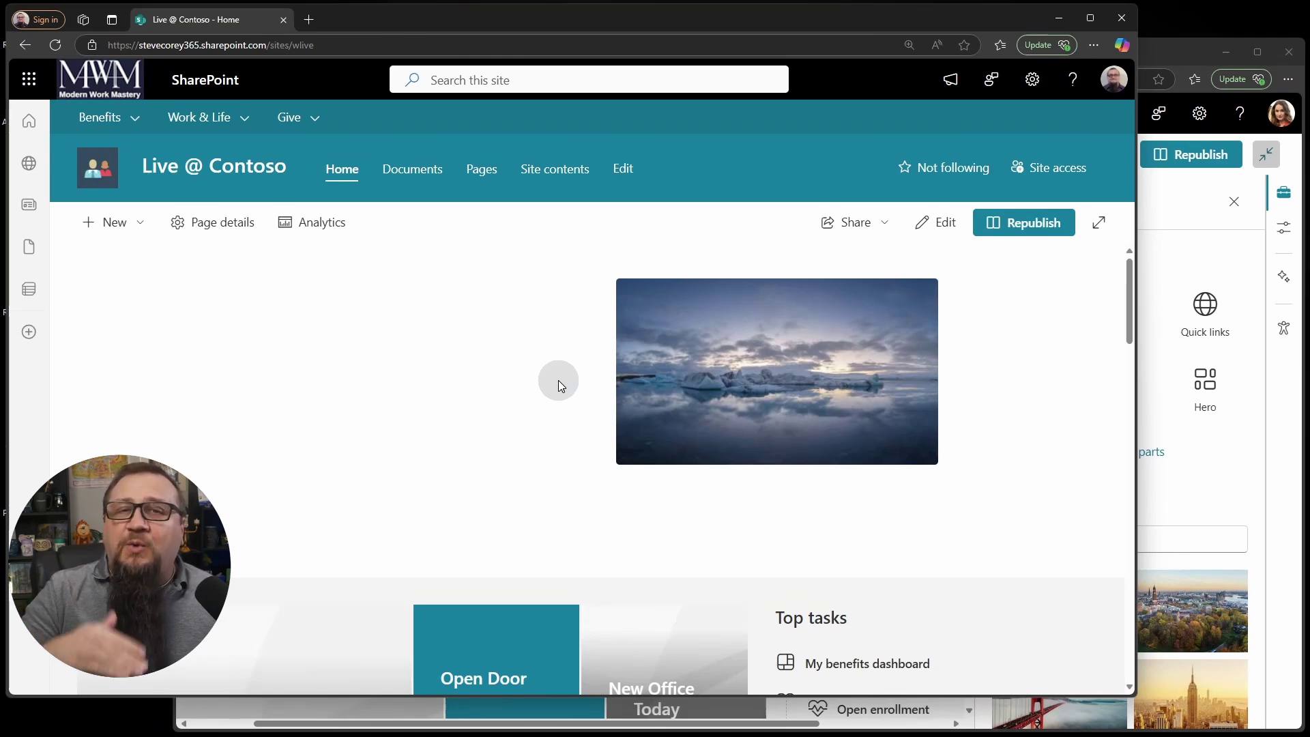
left_click(1160, 45)
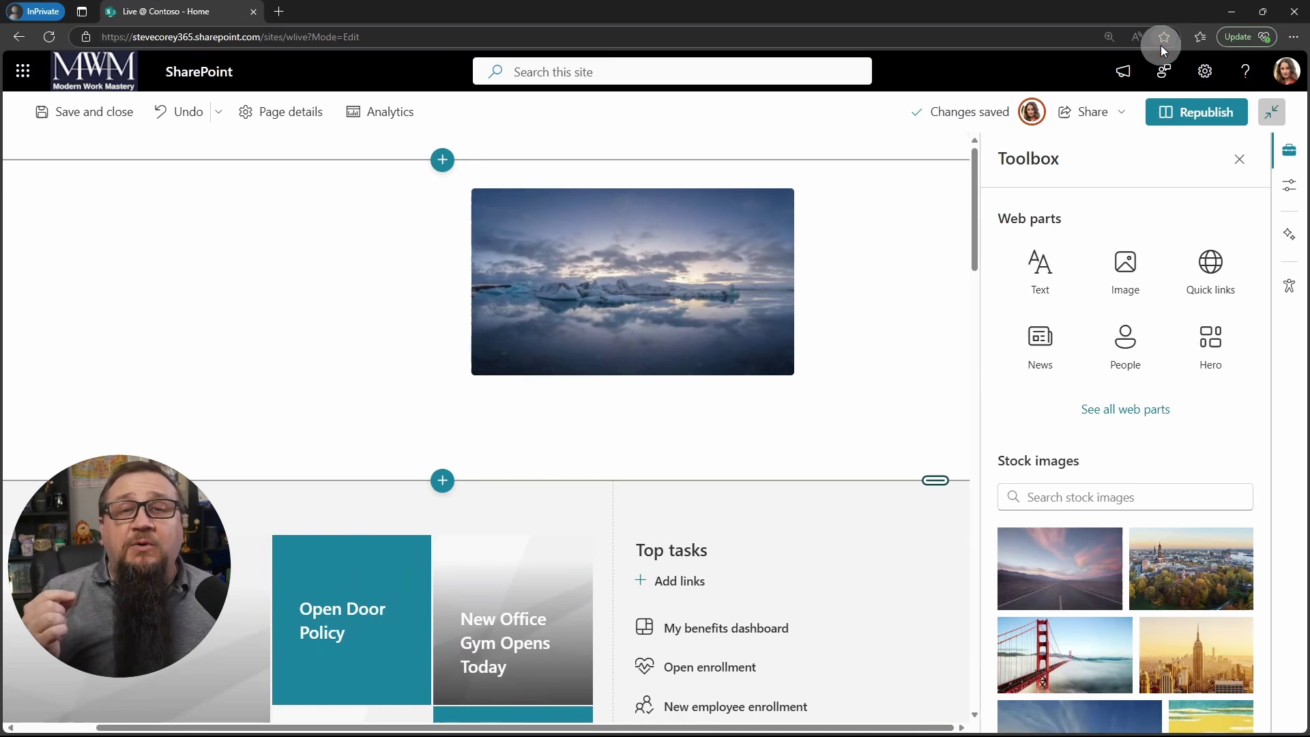